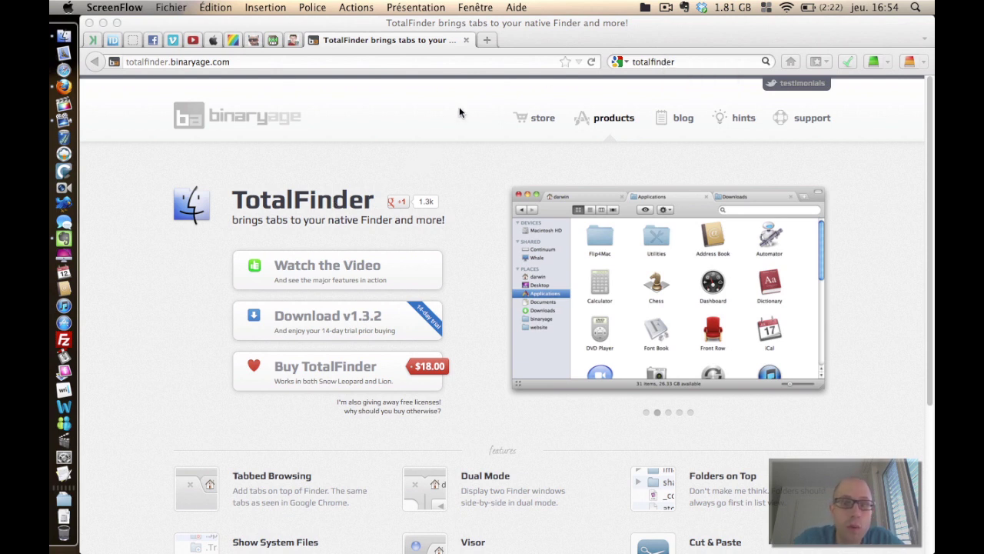
# Open two new blank browser tabs and return to the TotalFinder web page.
pyautogui.click(487, 40)
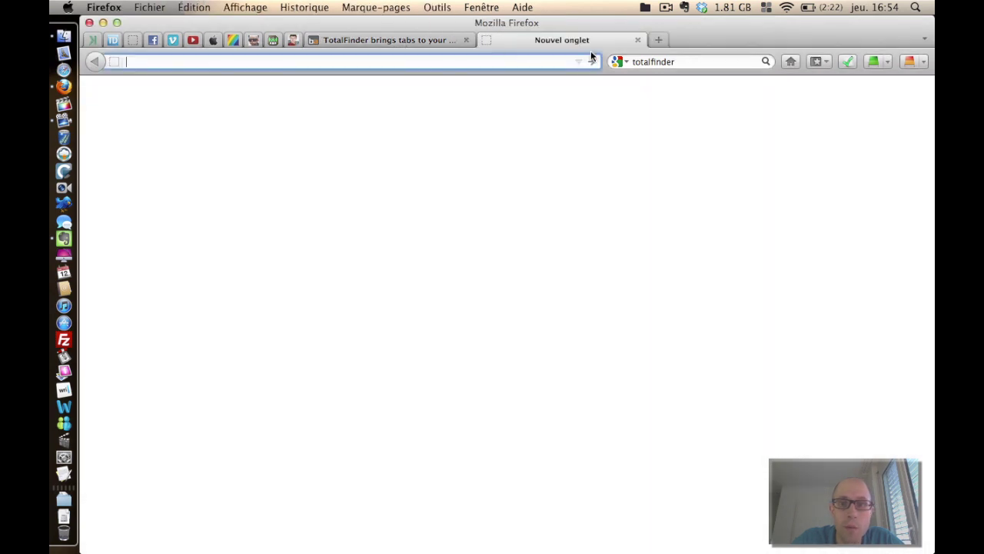
pyautogui.click(663, 40)
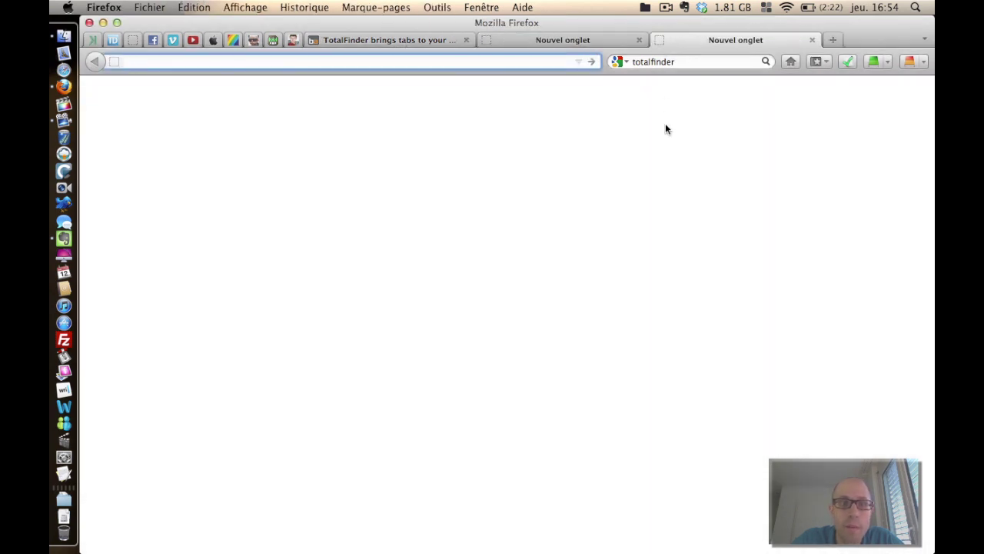
pyautogui.click(389, 43)
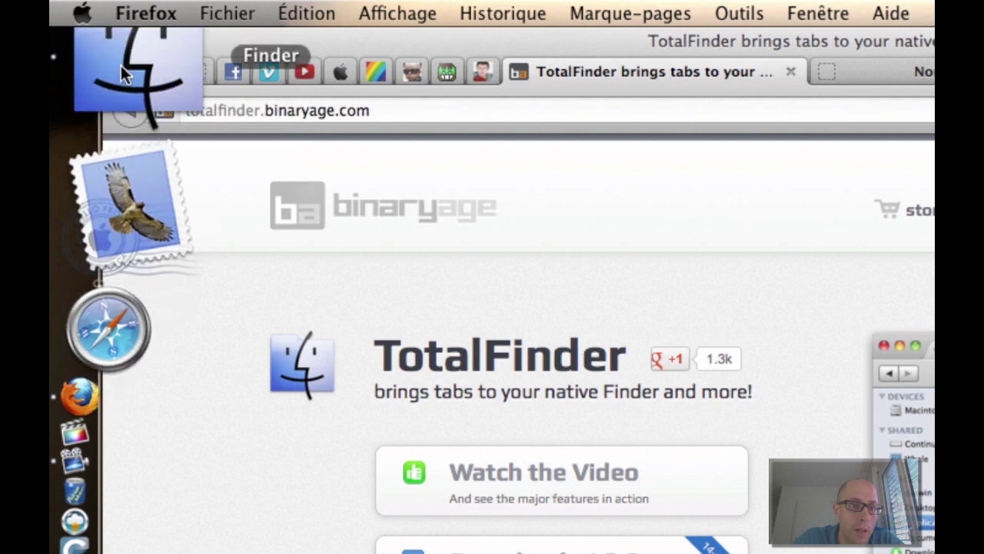
# Switch to Finder, reposition its window over the web page and add three more tabs showing the home folder.
pyautogui.click(121, 66)
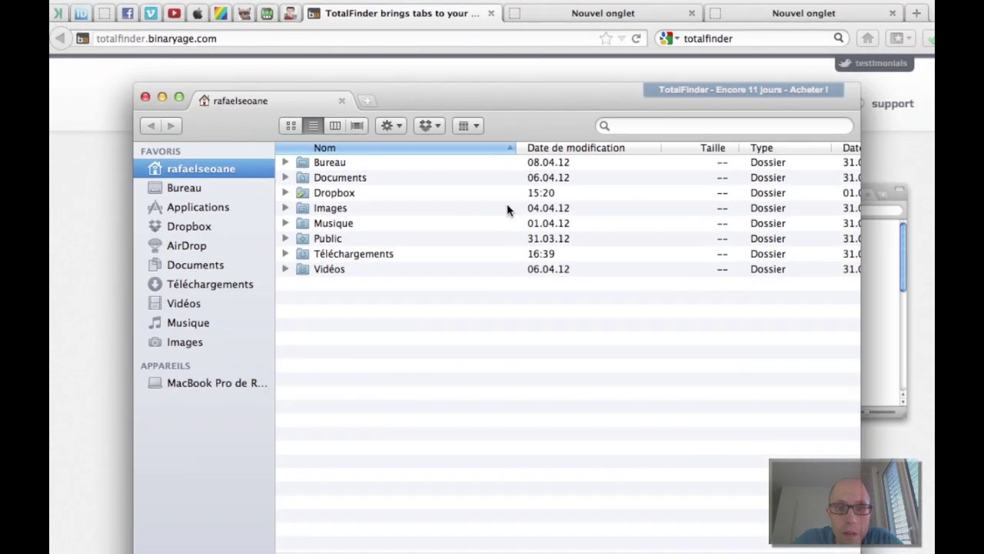
pyautogui.moveTo(492, 121); pyautogui.dragTo(371, 101)
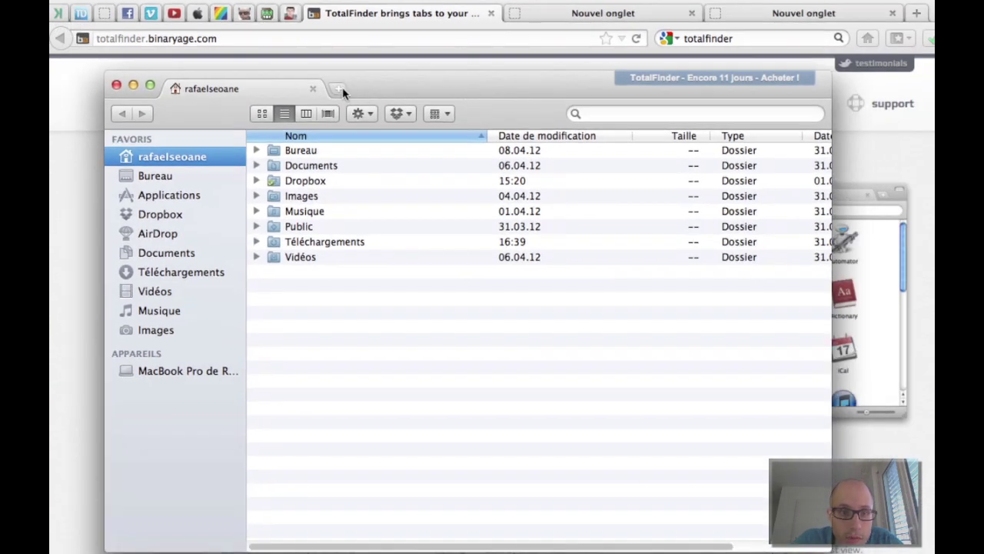
pyautogui.click(340, 89)
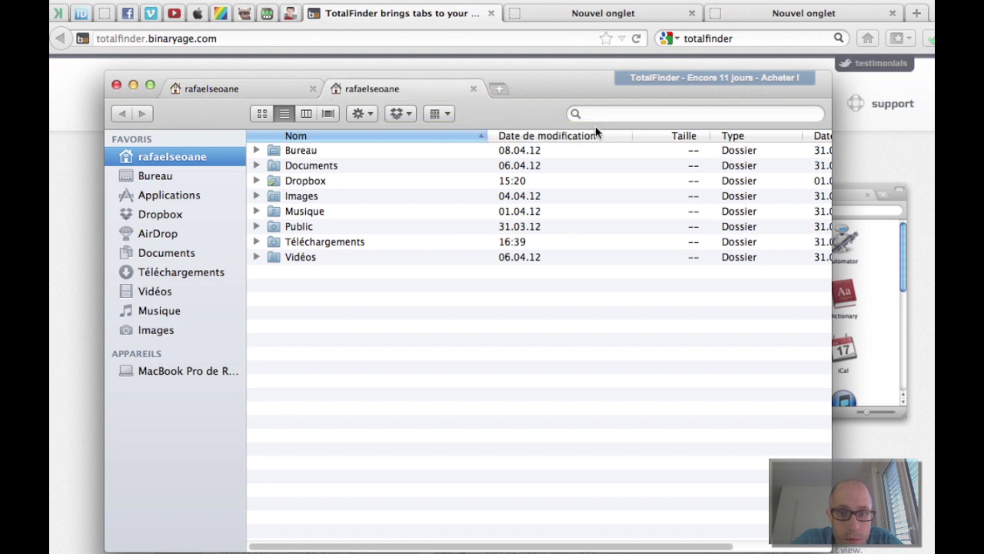
pyautogui.press('super+t')
pyautogui.press('super+t')
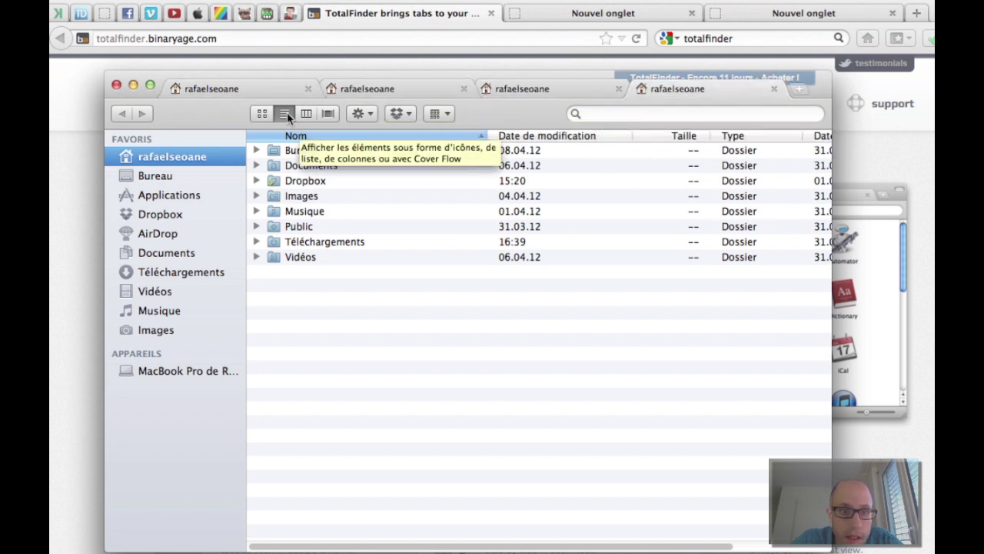
# Open the Images folder in the first Finder tab, Public in the second and Documents in the third.
pyautogui.click(281, 92)
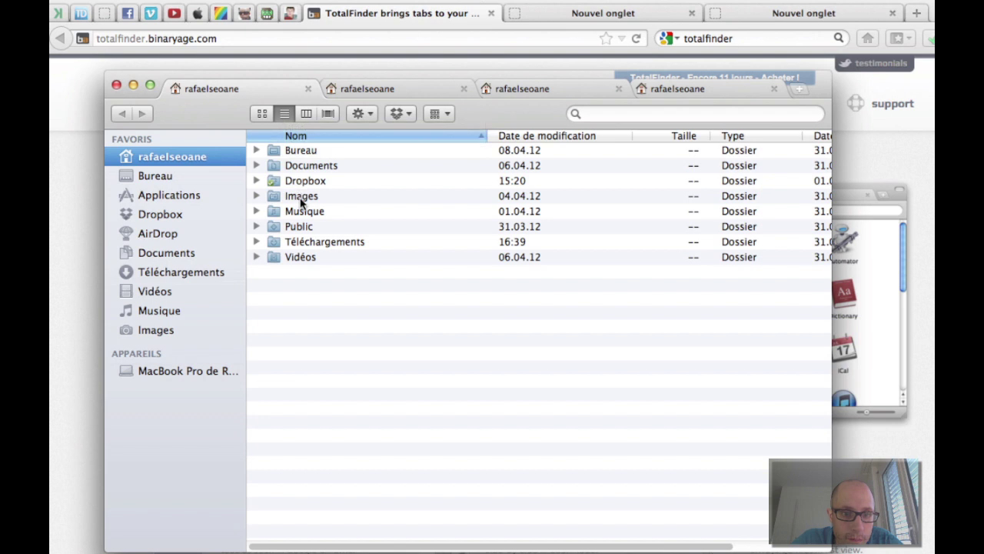
pyautogui.doubleClick(301, 197)
pyautogui.click(365, 88)
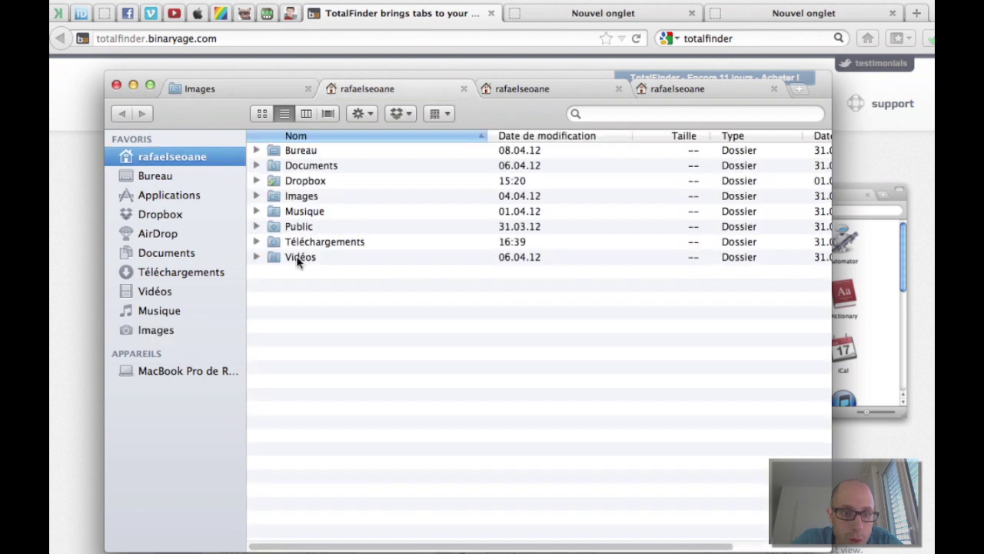
pyautogui.doubleClick(298, 226)
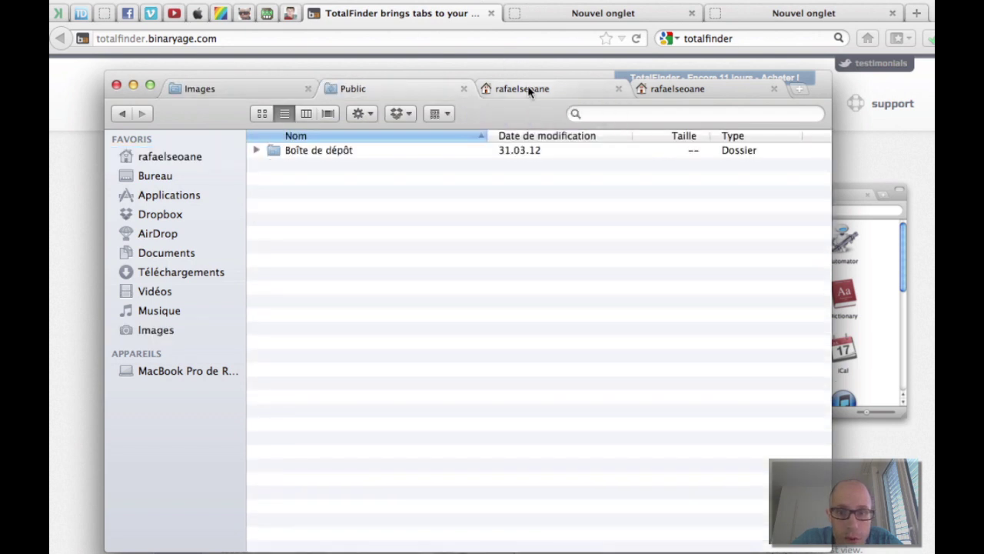
pyautogui.click(534, 89)
pyautogui.doubleClick(322, 165)
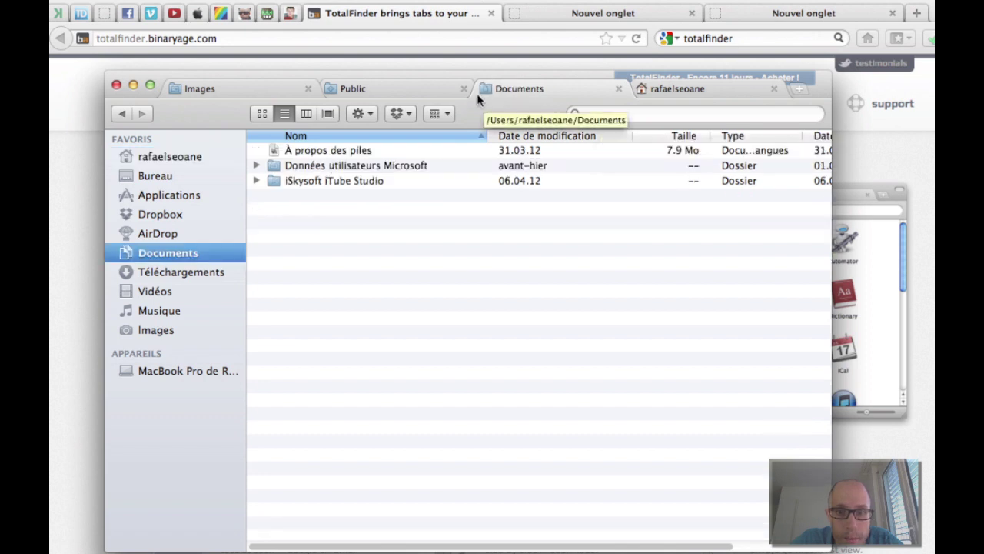
# Switch back and forth between the Images, Public and Documents tabs to view their contents.
pyautogui.click(410, 90)
pyautogui.click(286, 90)
pyautogui.click(362, 91)
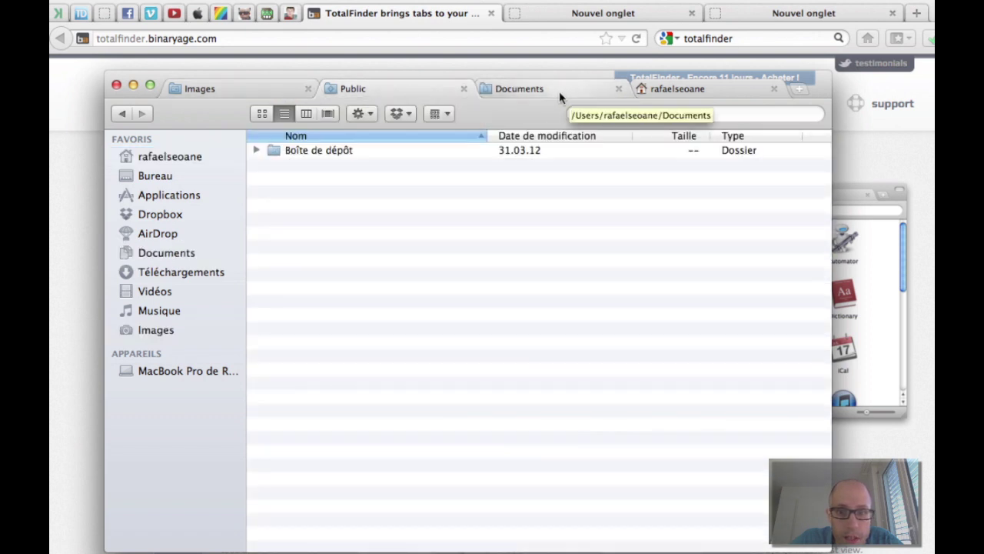
pyautogui.click(565, 91)
pyautogui.click(407, 90)
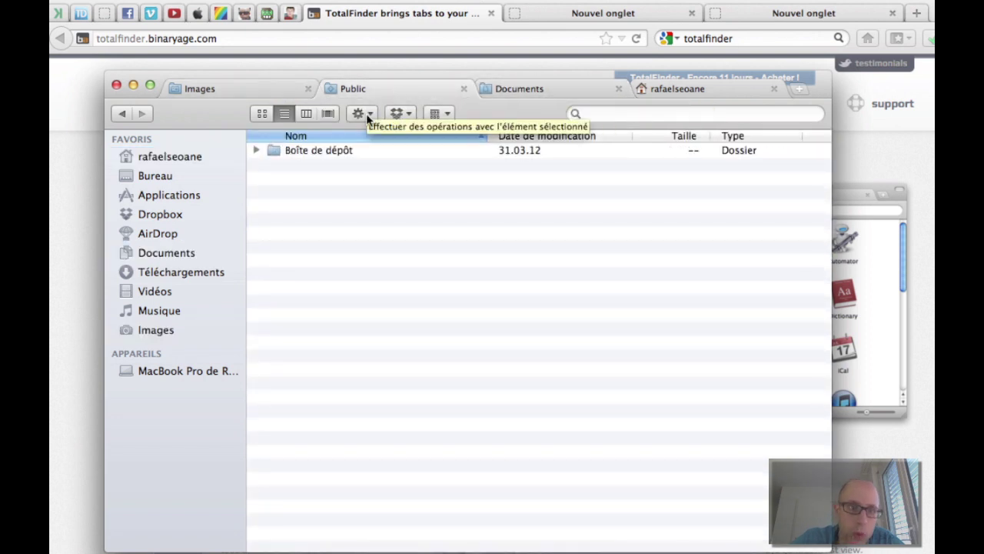
# Show the Images and Public tabs side by side in dual mode and select the Boîte de dépôt folder.
pyautogui.click(259, 91)
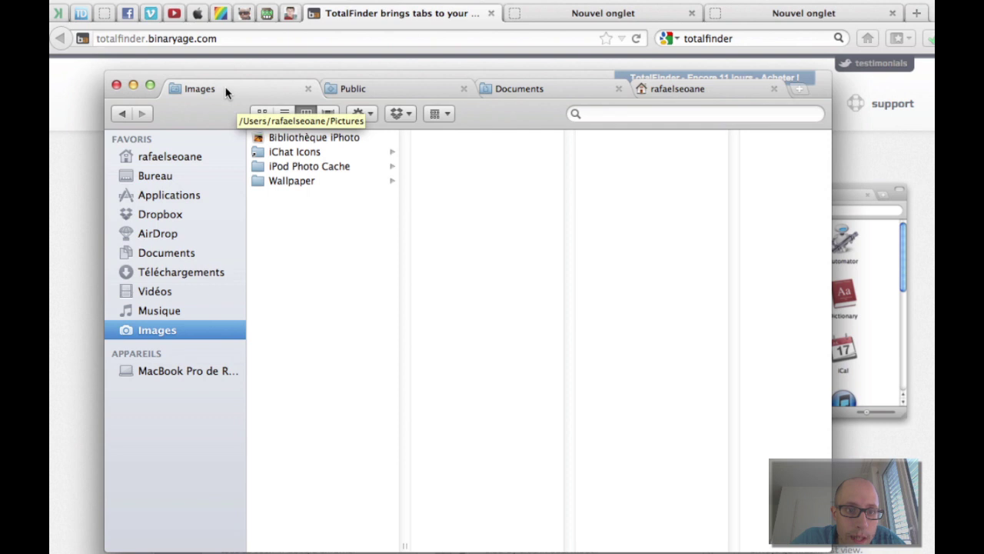
pyautogui.press('super+u')
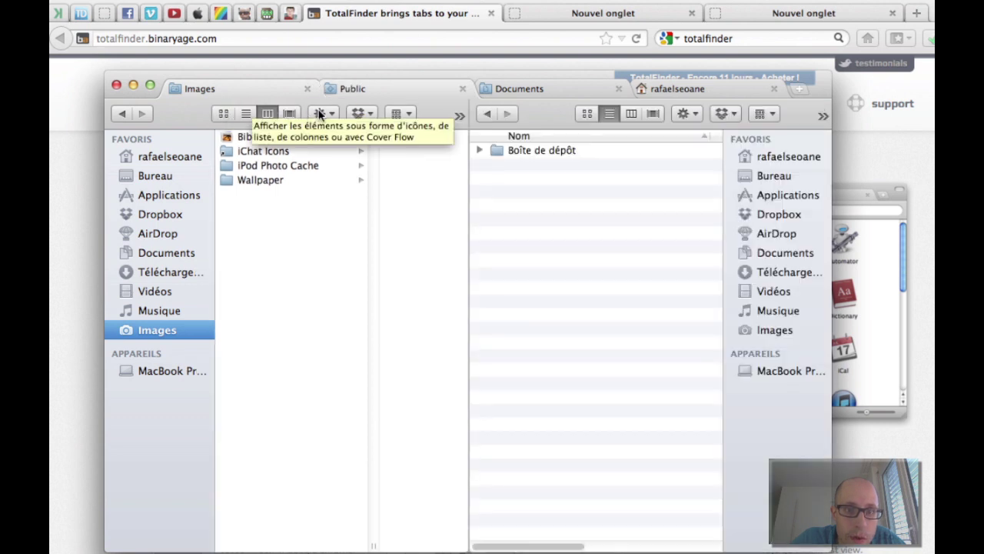
pyautogui.click(543, 151)
# Open iChat Icons as a list in the Images pane, reselect Boîte de dépôt in the other pane, and leave dual mode.
pyautogui.click(269, 152)
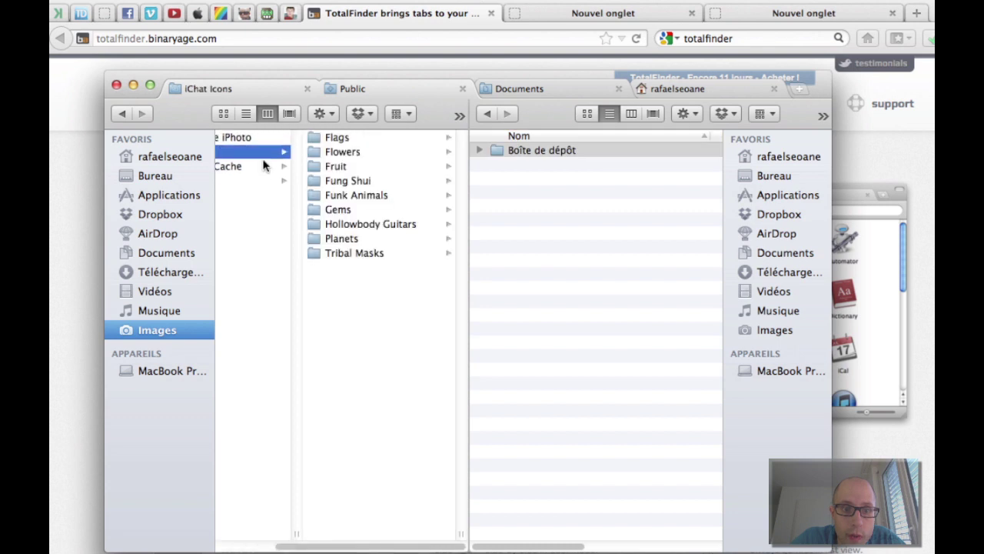
pyautogui.click(245, 113)
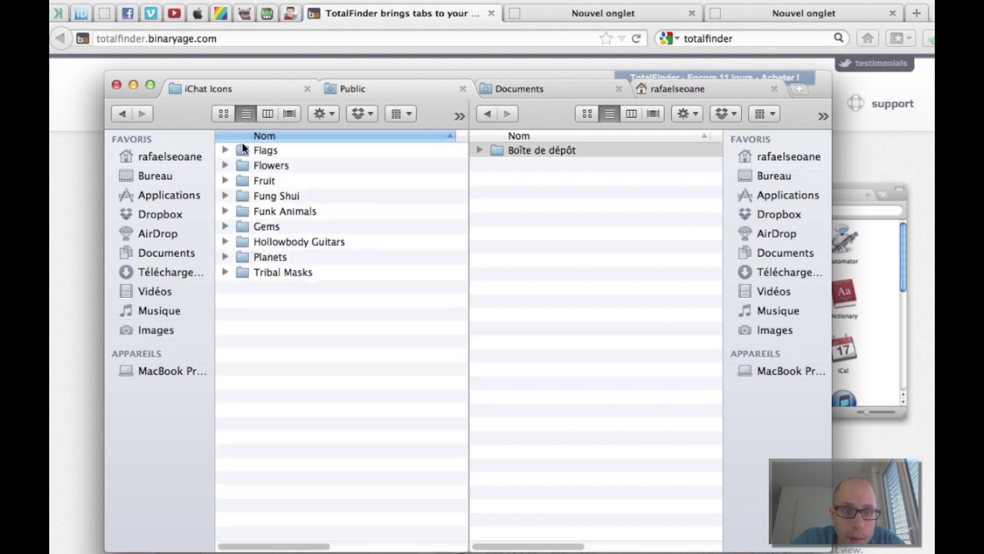
pyautogui.click(609, 115)
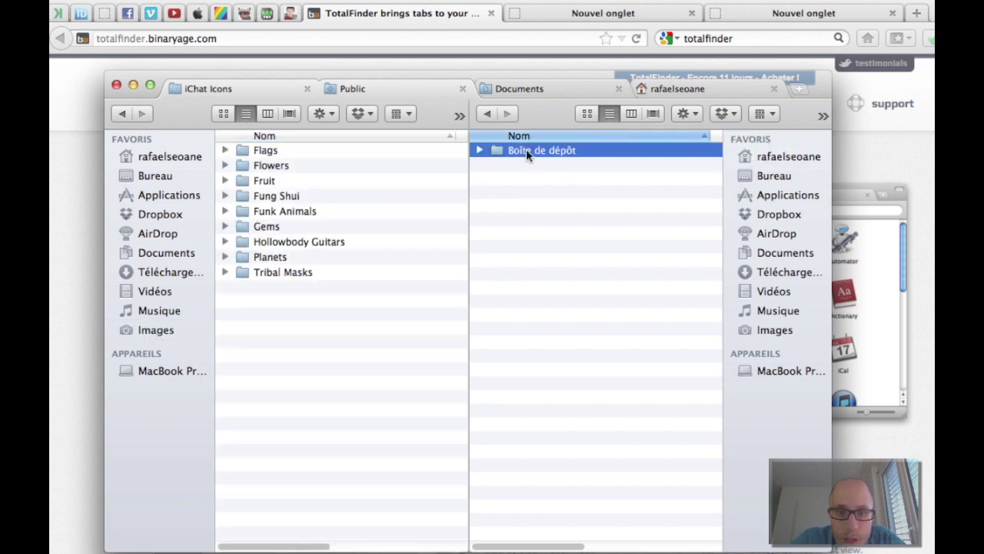
pyautogui.moveTo(525, 148); pyautogui.dragTo(573, 200)
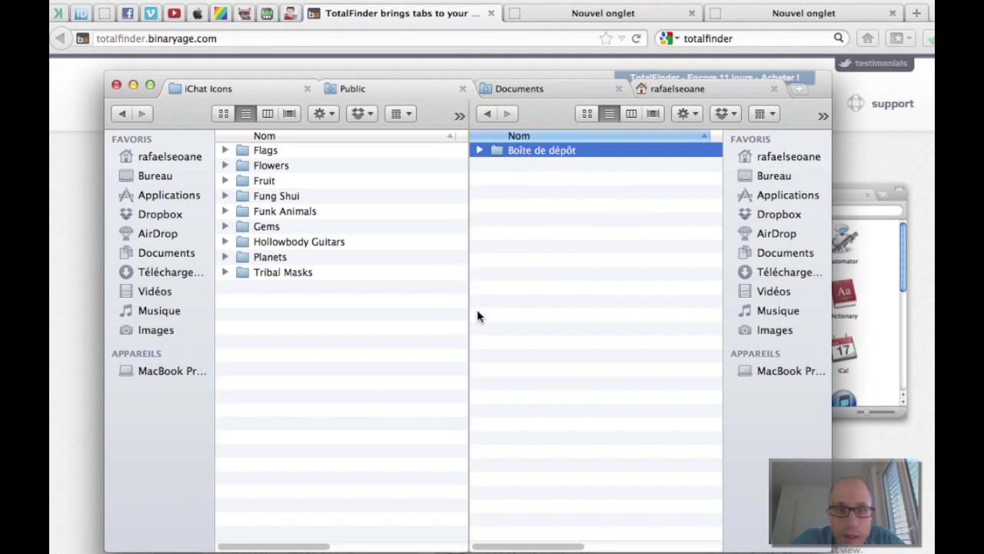
pyautogui.press('super+u')
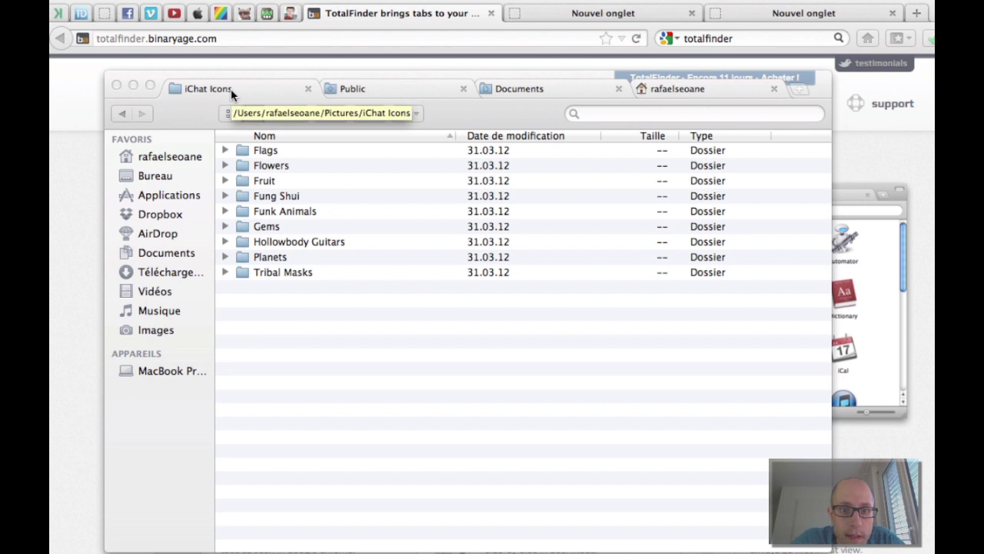
# Toggle dual mode on and off from the Public tab to view it beside Documents, ending in single-pane view.
pyautogui.click(392, 92)
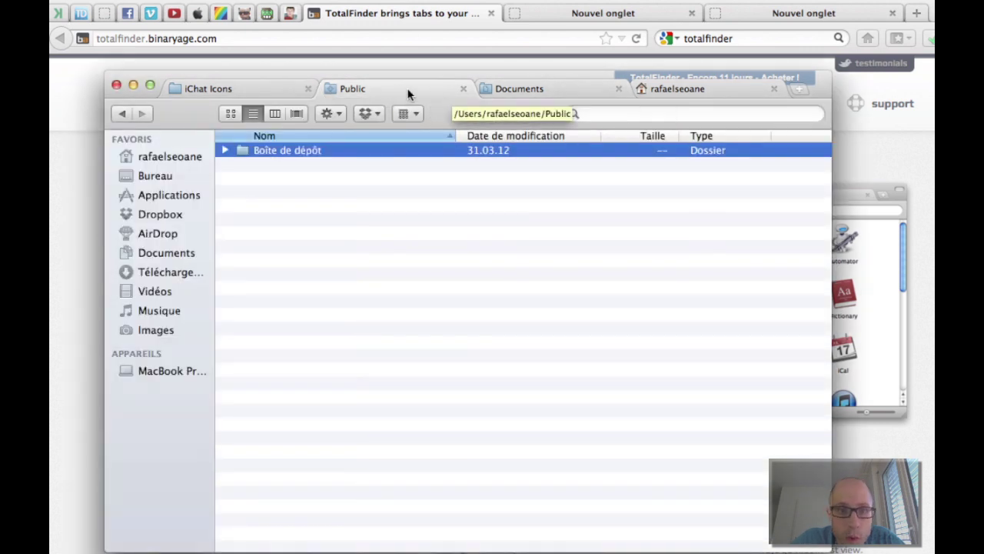
pyautogui.press('super+u')
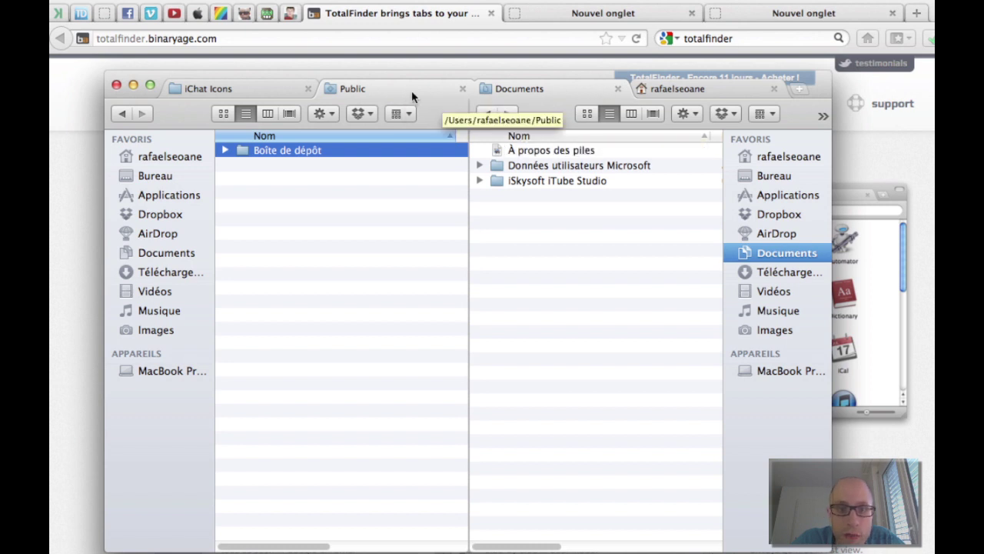
pyautogui.press('super+u')
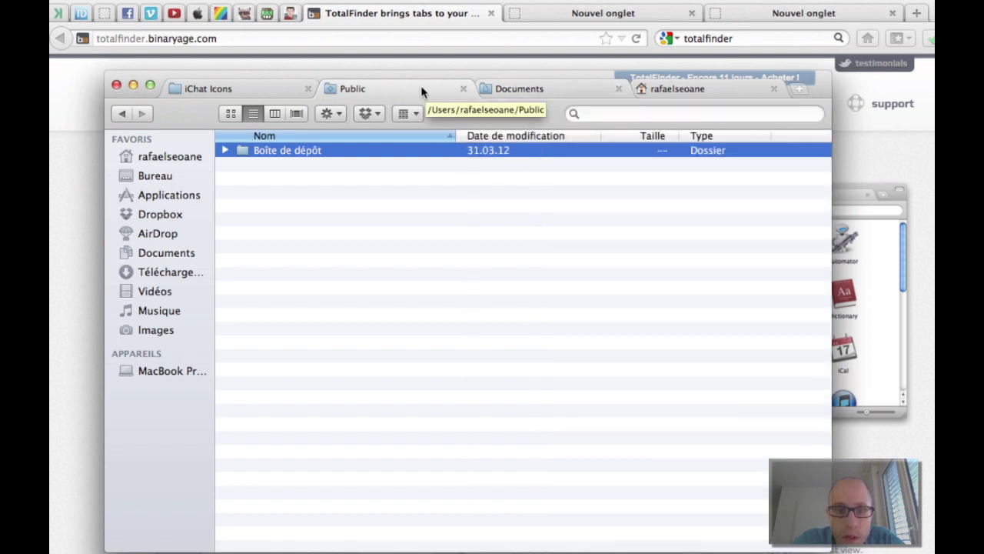
pyautogui.press('super+u')
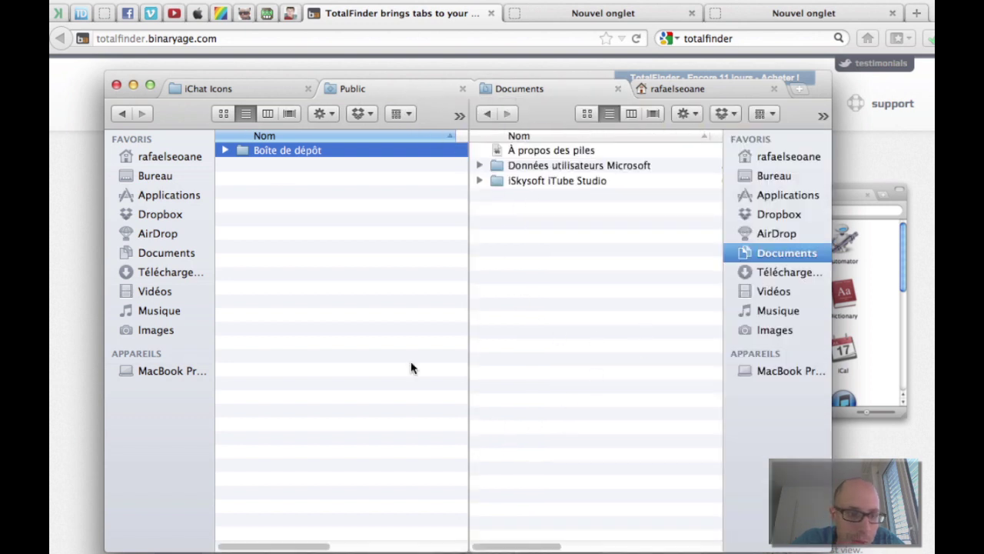
pyautogui.press('super+u')
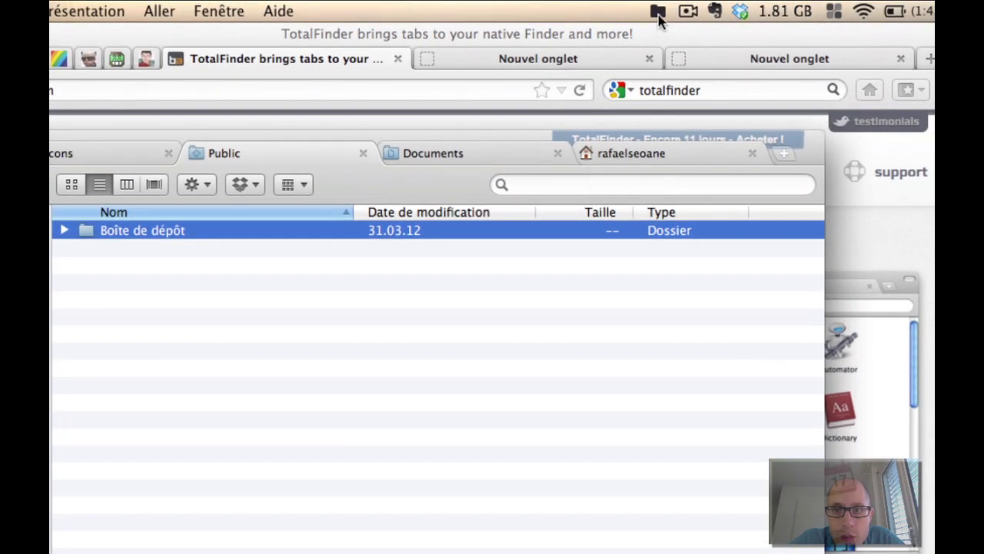
# Open the TotalFinder preferences, look through the Peaufinages, Asepsis and Visor settings, and close the window.
pyautogui.click(658, 14)
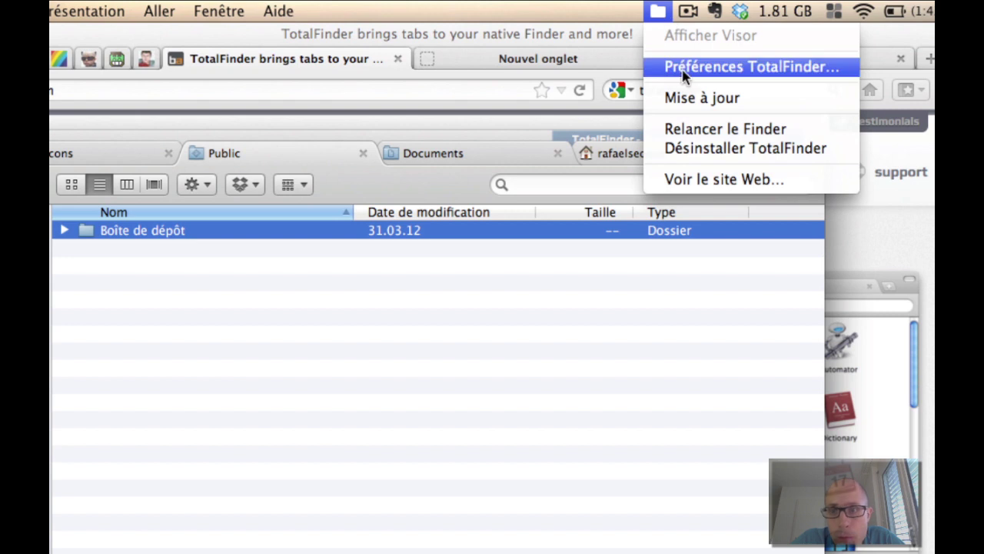
pyautogui.click(685, 68)
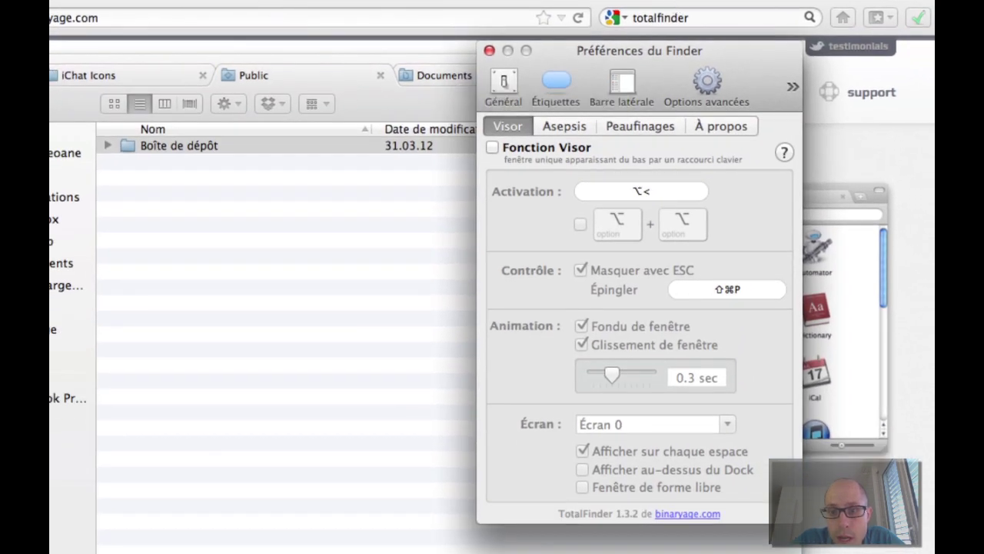
pyautogui.click(704, 127)
pyautogui.click(654, 129)
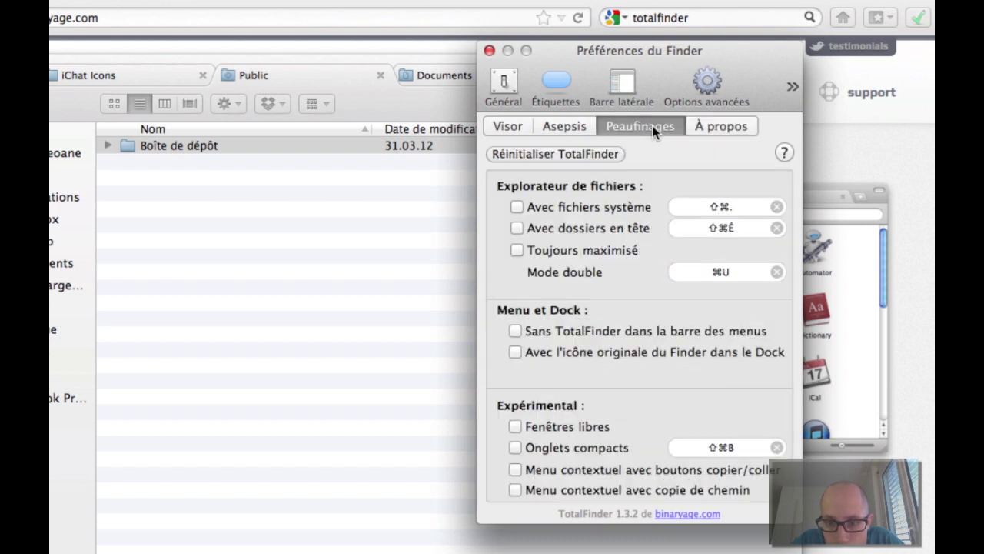
pyautogui.click(575, 126)
pyautogui.click(518, 127)
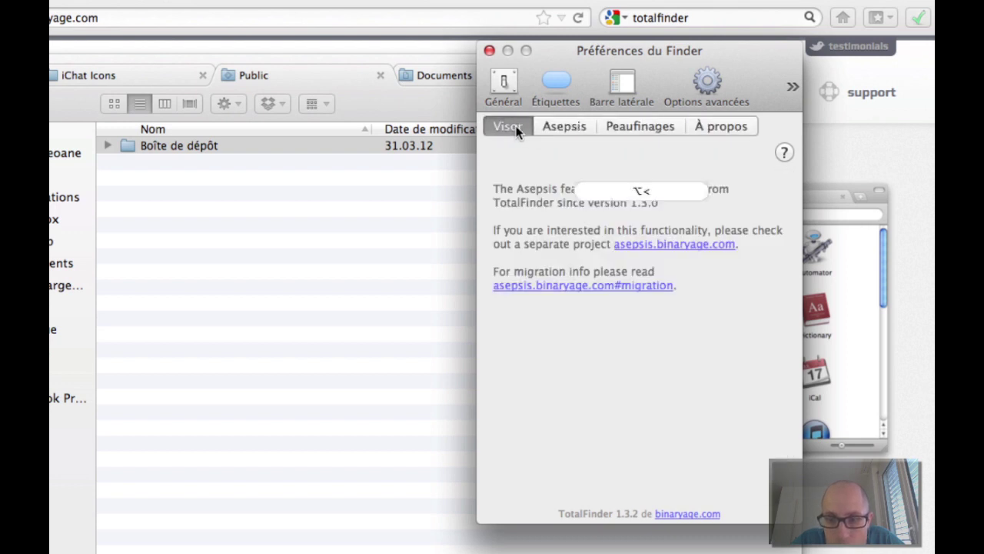
pyautogui.click(489, 50)
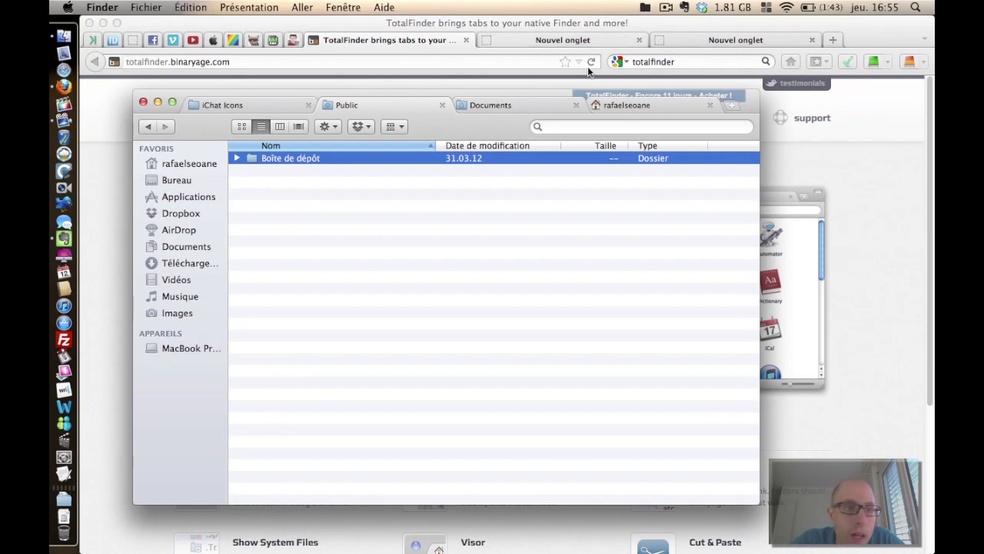
# Open the Finder preferences and display the TotalFinder section.
pyautogui.click(107, 9)
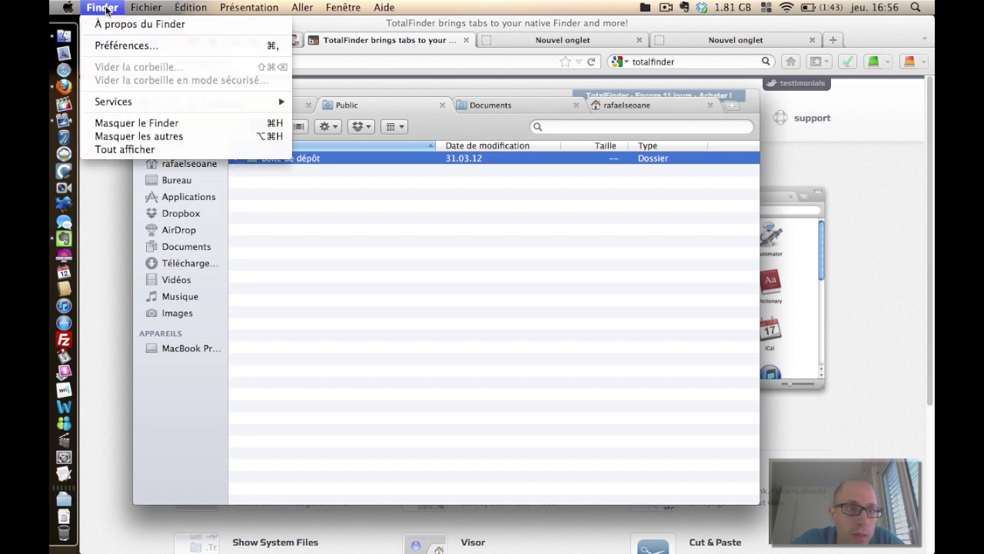
pyautogui.click(115, 45)
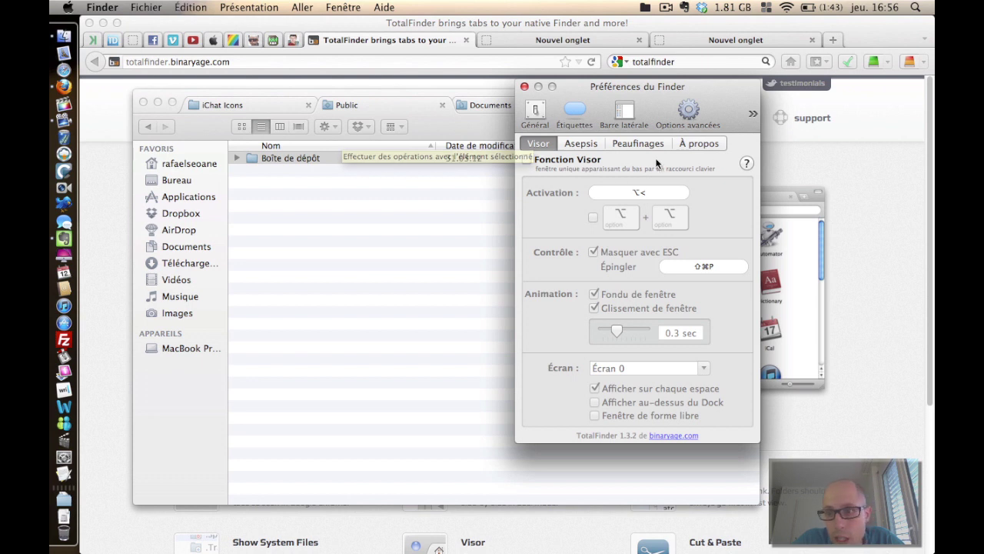
pyautogui.click(752, 114)
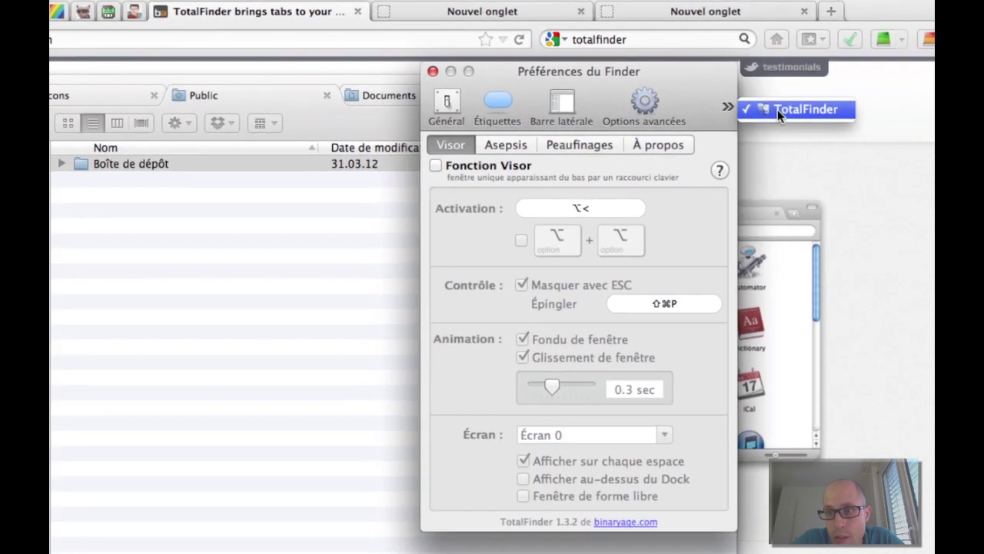
pyautogui.click(777, 109)
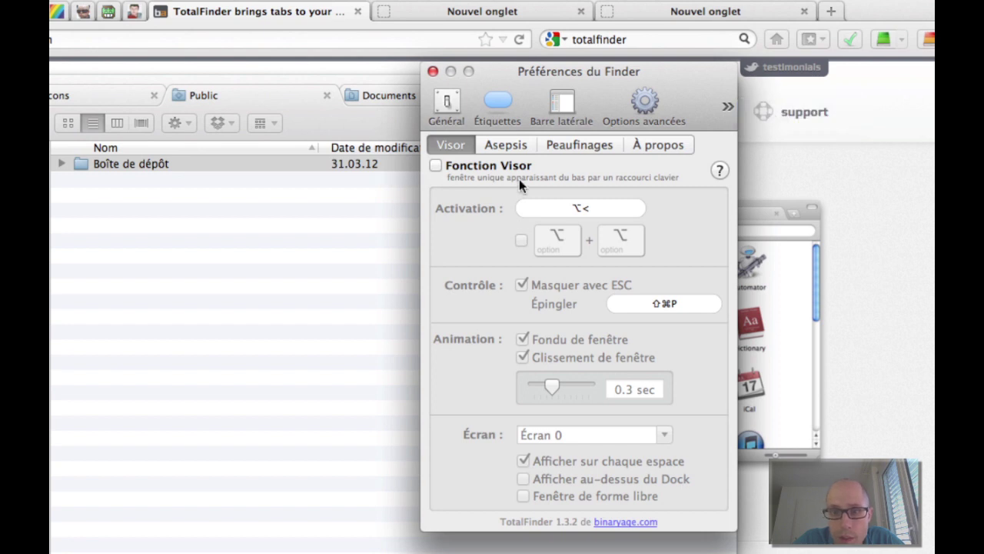
# View the Général and Étiquettes preferences and return to the TotalFinder section.
pyautogui.click(444, 107)
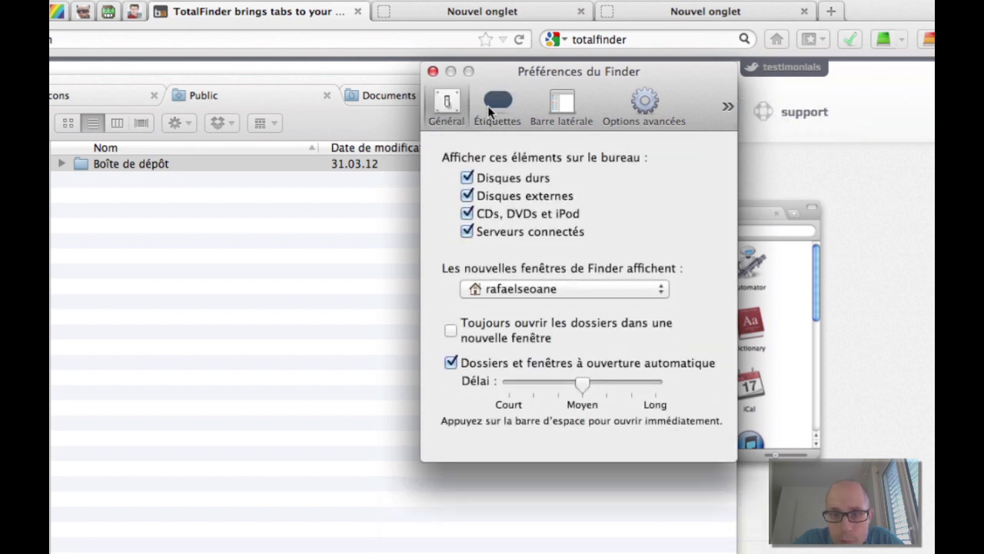
pyautogui.click(496, 104)
pyautogui.click(727, 107)
pyautogui.click(751, 107)
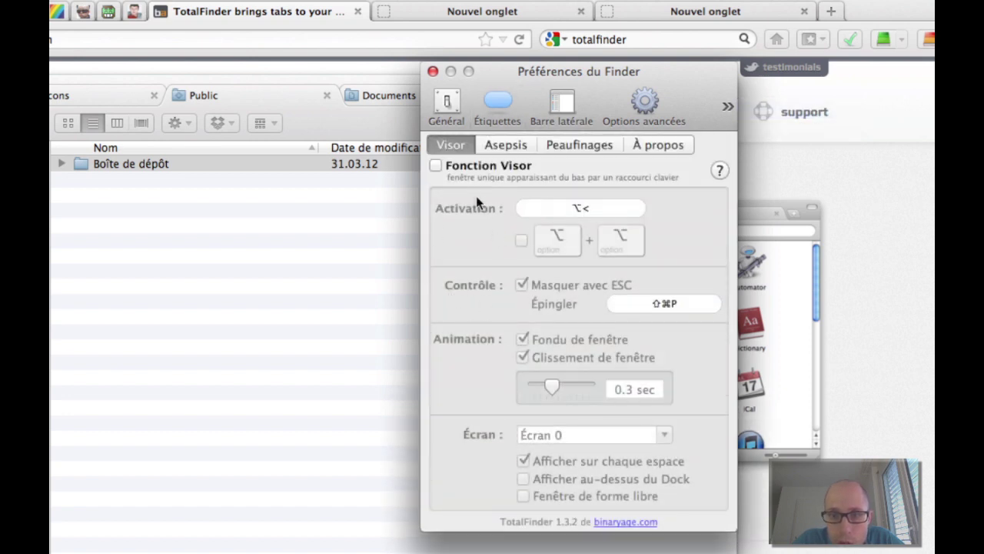
# Enable the Fonction Visor option and alternate between the Visor window and its settings in the preferences.
pyautogui.click(436, 166)
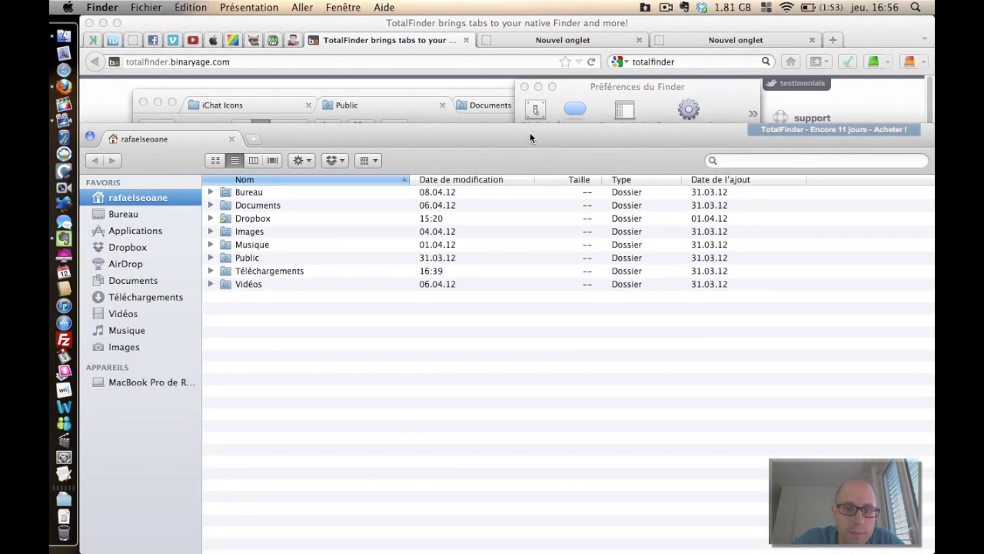
pyautogui.click(607, 89)
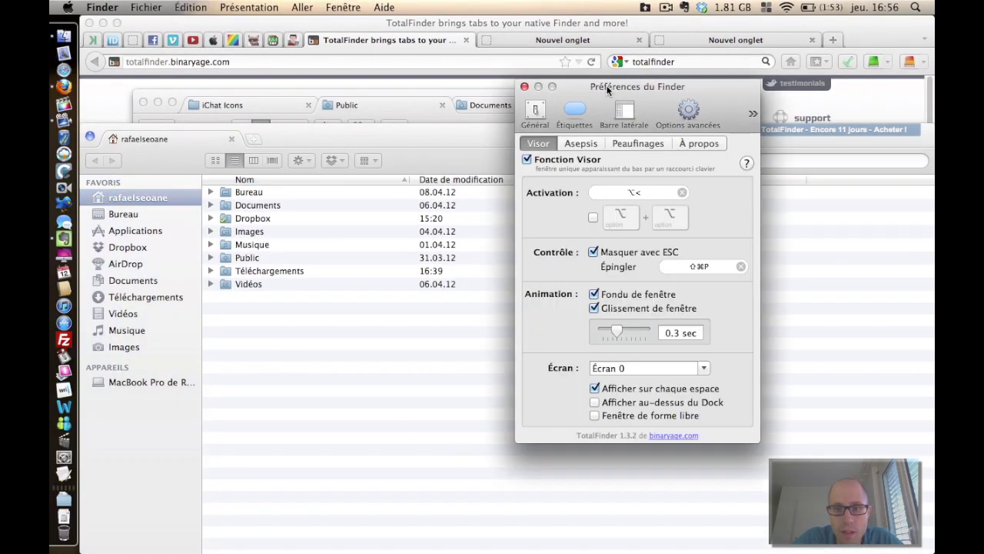
pyautogui.click(434, 141)
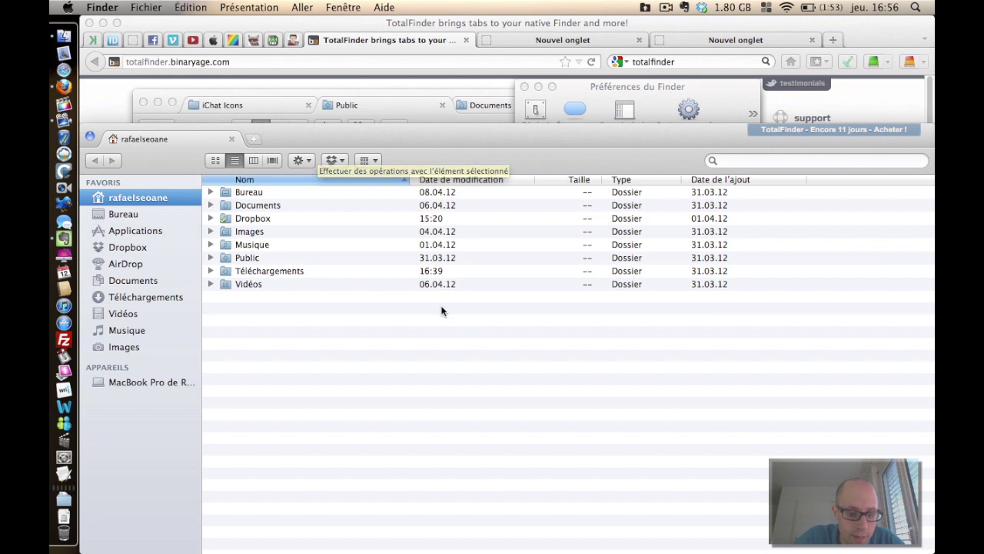
pyautogui.click(657, 86)
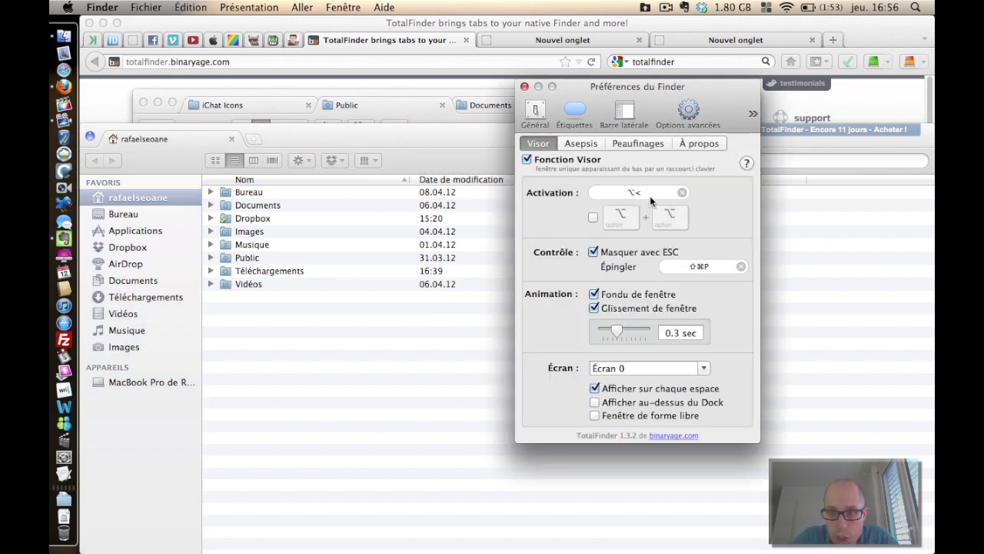
# Bring the Visor window to the front, hide it, and toggle it on and off once more.
pyautogui.click(341, 440)
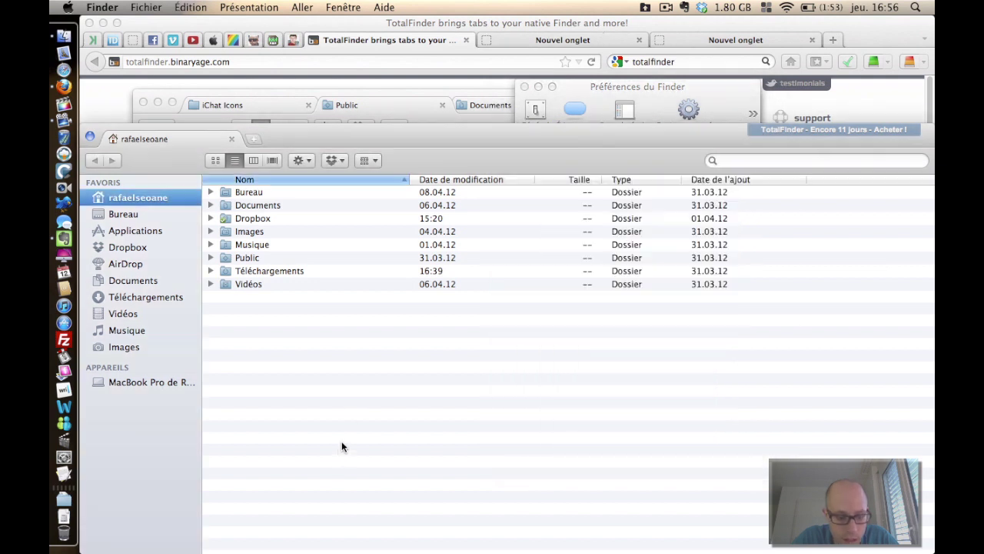
pyautogui.press('alt+less')
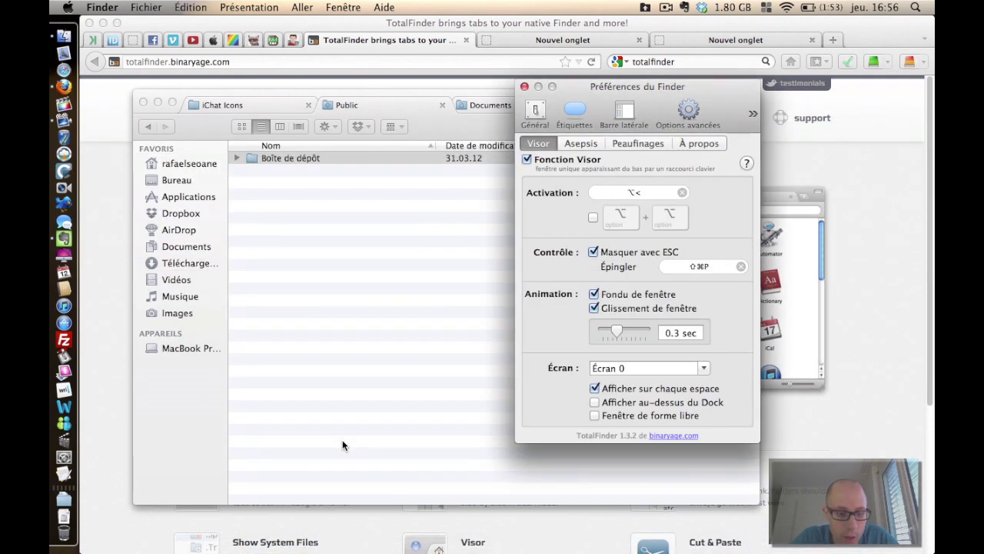
pyautogui.press('alt+less')
pyautogui.press('alt+less')
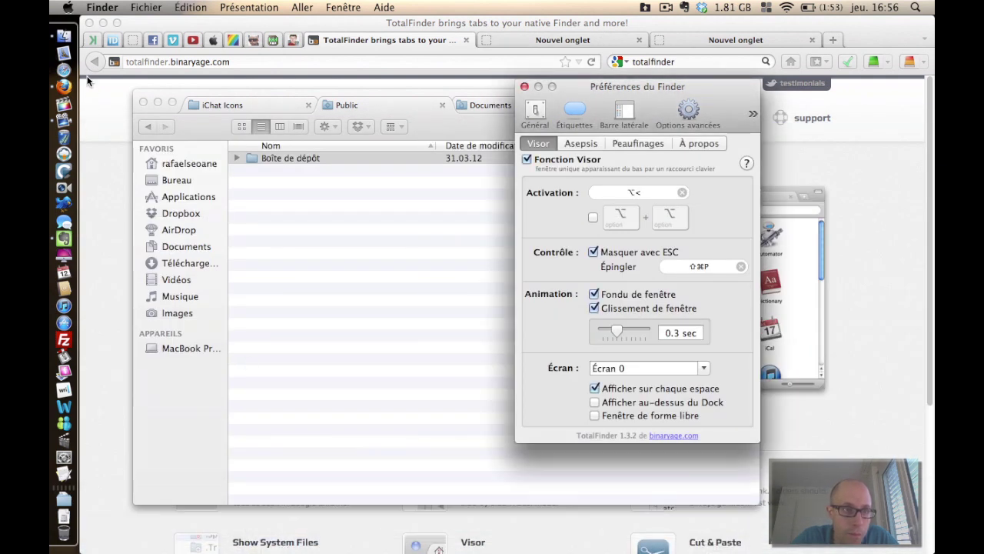
# Bring the regular tabbed Finder window forward and view its Documents and home-folder tabs.
pyautogui.click(456, 233)
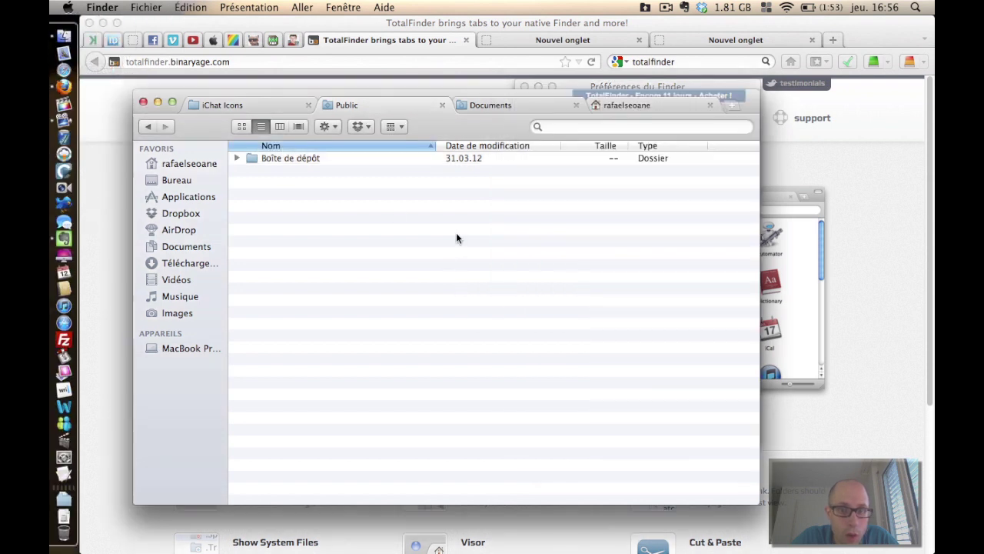
pyautogui.click(491, 105)
pyautogui.click(646, 105)
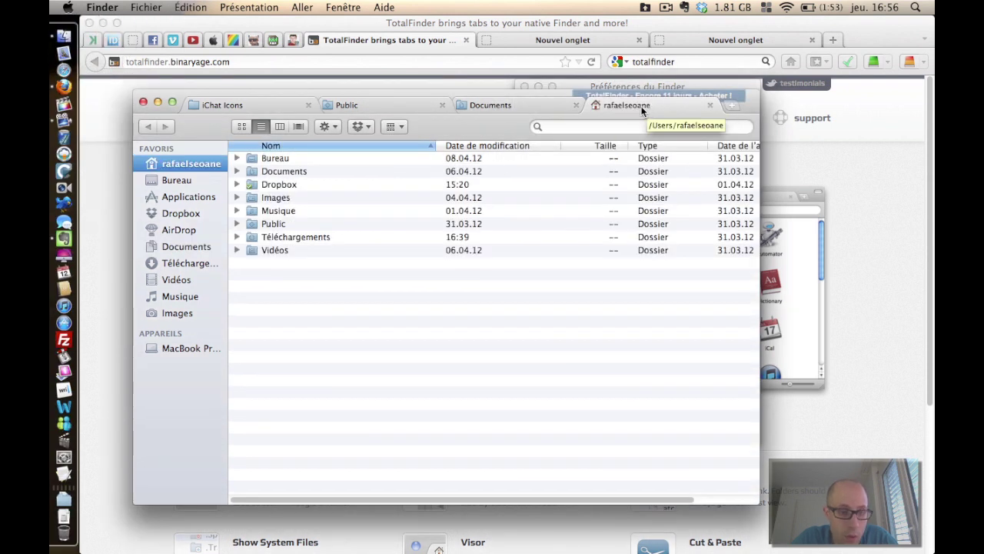
# Show the Visor window, add two new home-folder tabs to it, and hide it again.
pyautogui.press('alt+less')
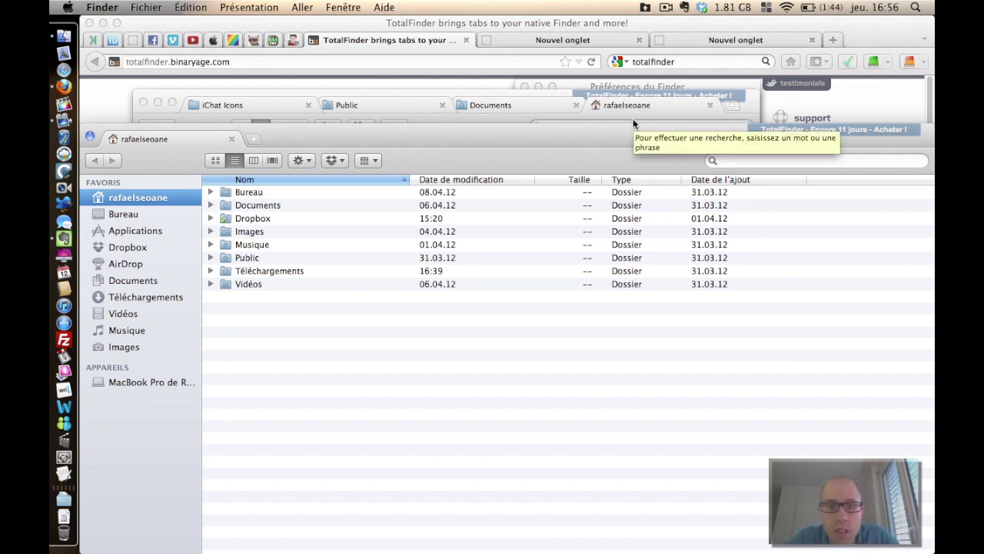
pyautogui.click(259, 138)
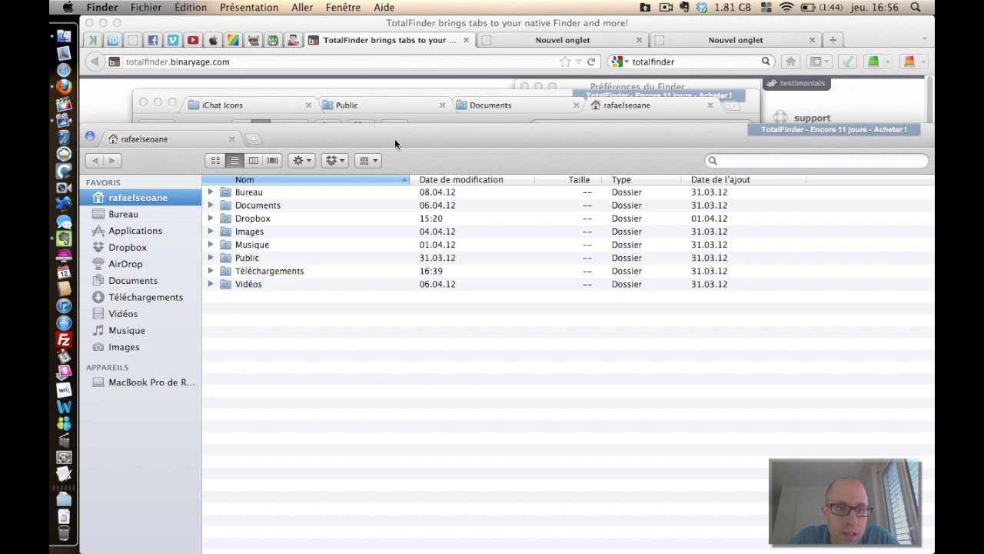
pyautogui.press('super+t')
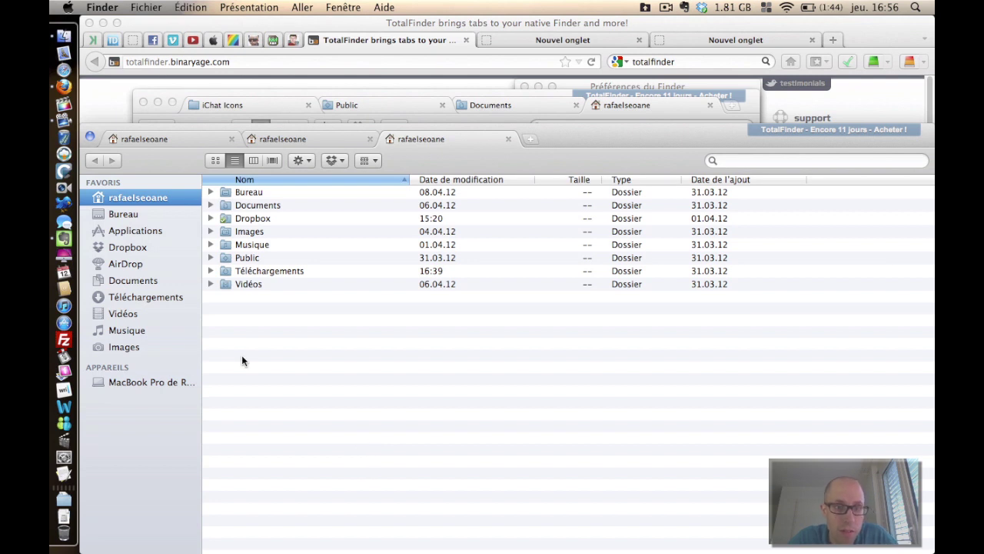
pyautogui.hotkey('alt', '`')
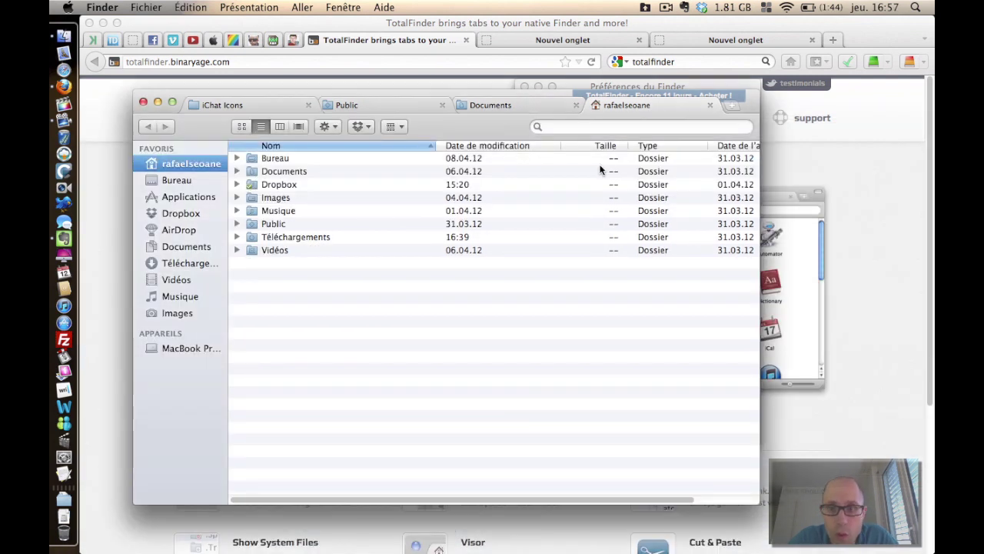
# Detach the home-folder tab from the Finder window into its own window.
pyautogui.moveTo(663, 106); pyautogui.dragTo(650, 95)
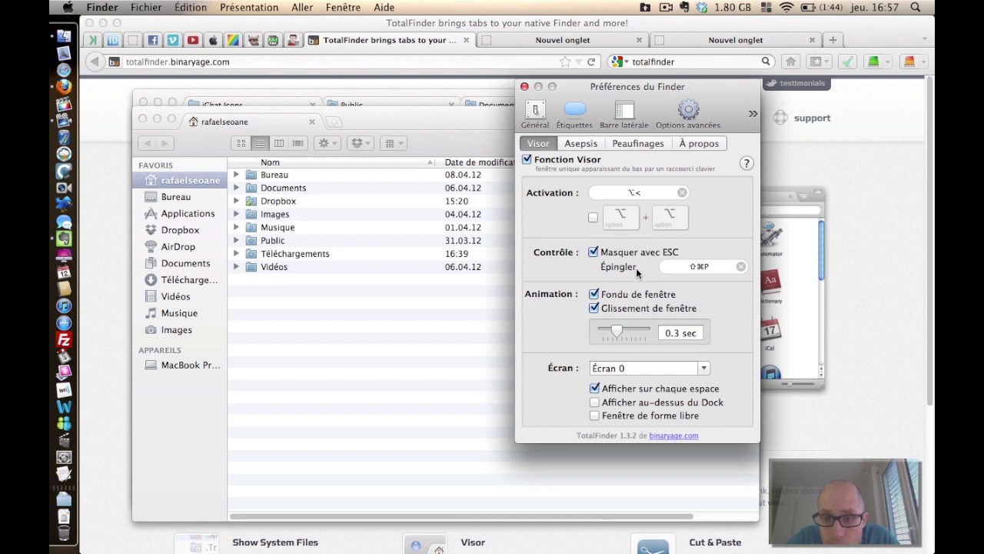
# Turn off the Fonction Visor option, look through the Asepsis, Peaufinages and À propos settings, and close the preferences.
pyautogui.click(569, 144)
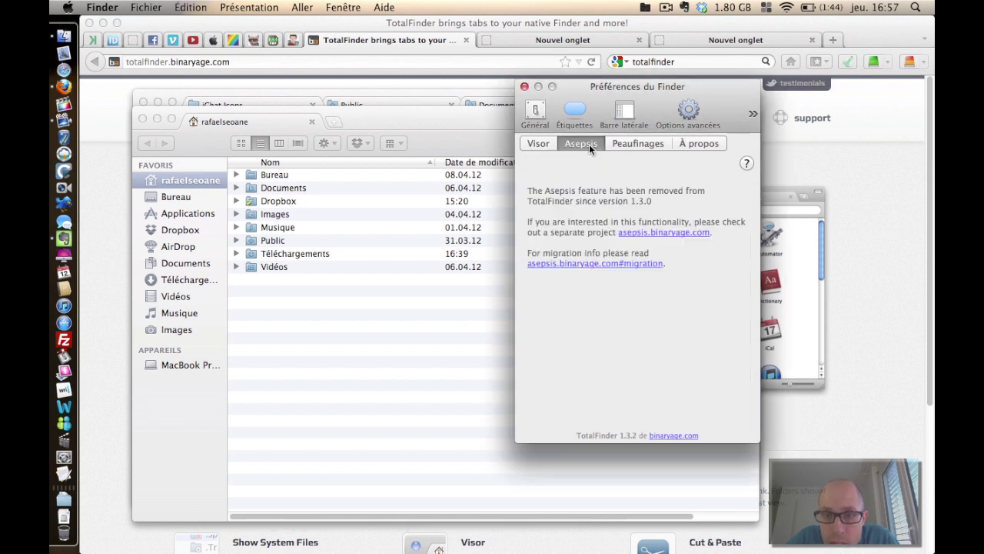
pyautogui.click(636, 144)
pyautogui.click(695, 144)
pyautogui.click(542, 143)
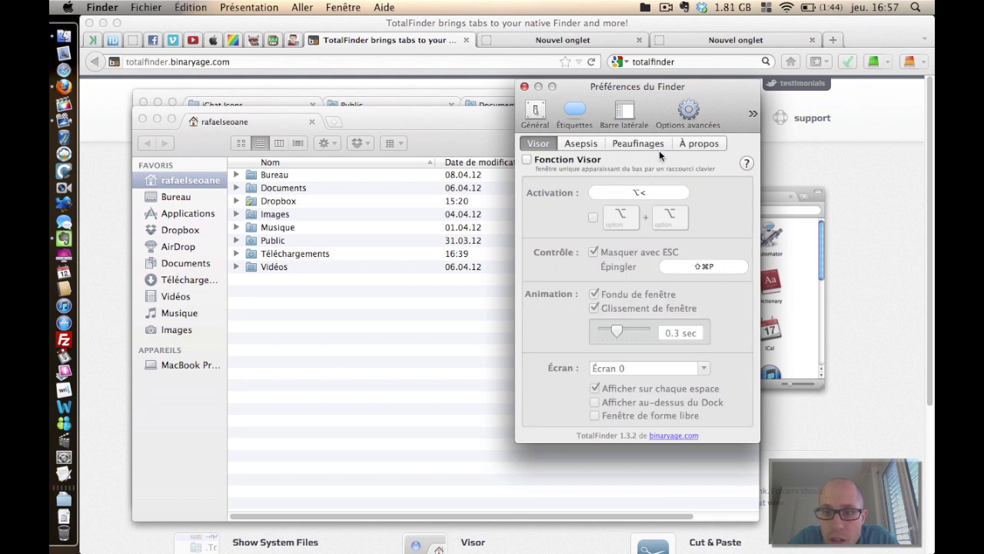
pyautogui.click(524, 89)
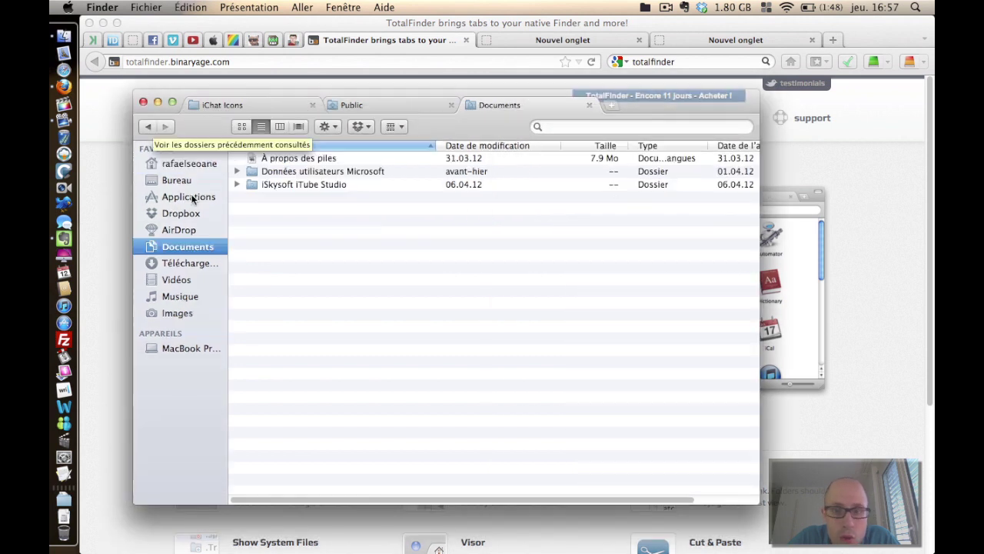
# Pull the Public tab out into its own window and merge it back between the iChat Icons and Documents tabs.
pyautogui.click(382, 105)
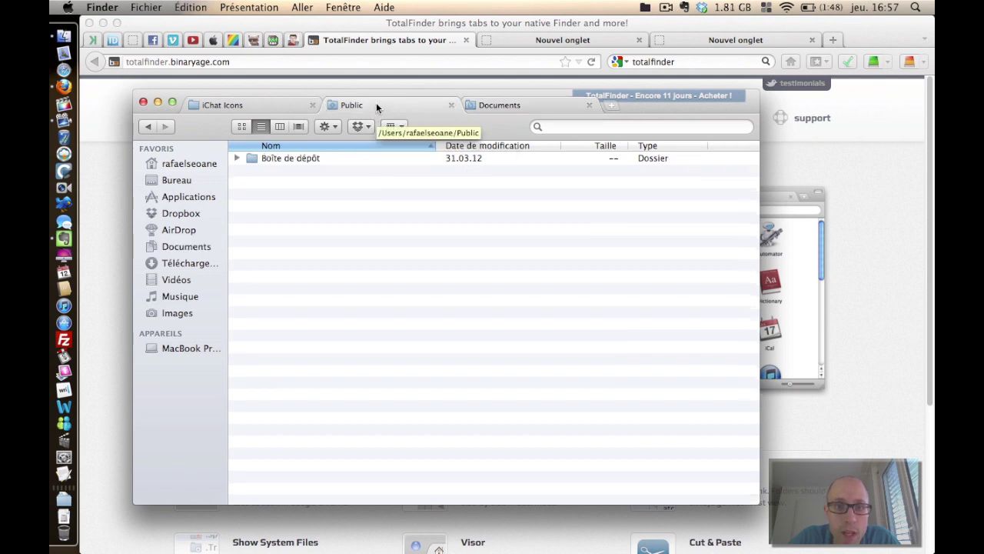
pyautogui.moveTo(376, 106); pyautogui.dragTo(452, 150)
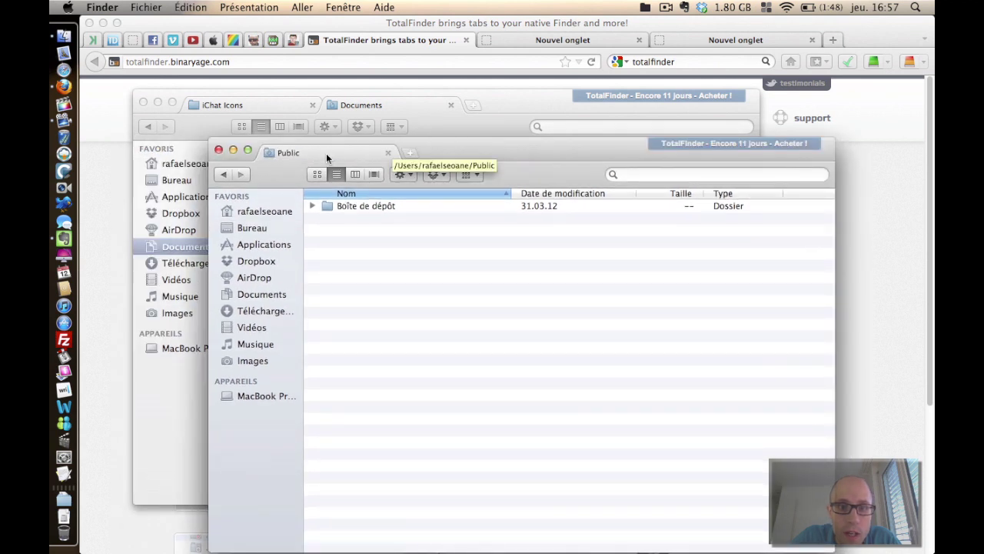
pyautogui.moveTo(326, 158); pyautogui.dragTo(331, 108)
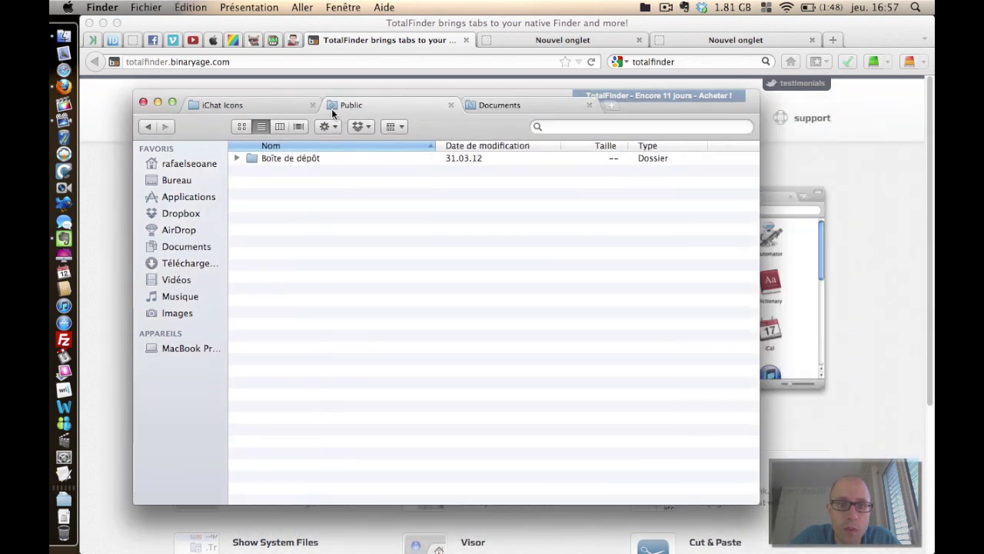
# Switch through the Documents, Public and iChat Icons tabs in turn.
pyautogui.click(506, 106)
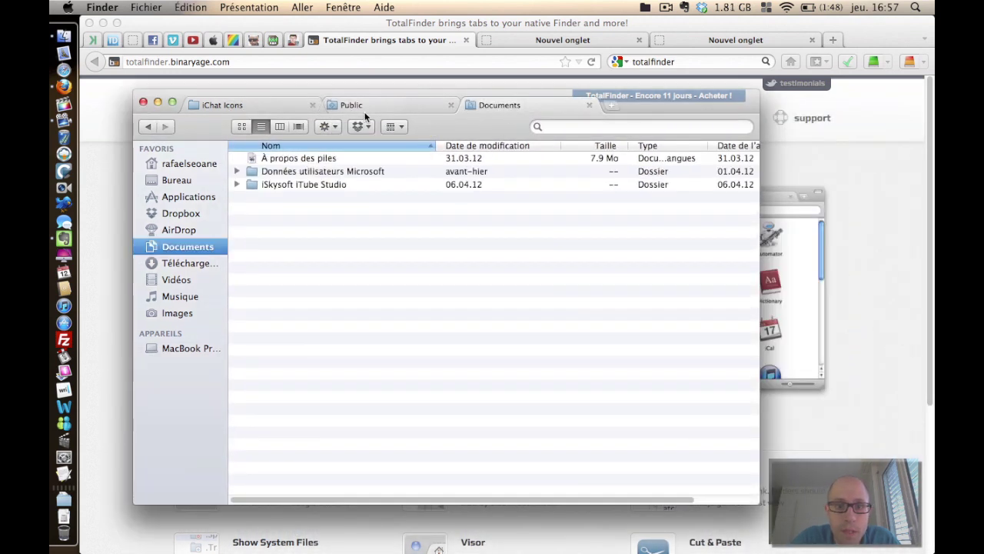
pyautogui.click(364, 109)
pyautogui.click(225, 105)
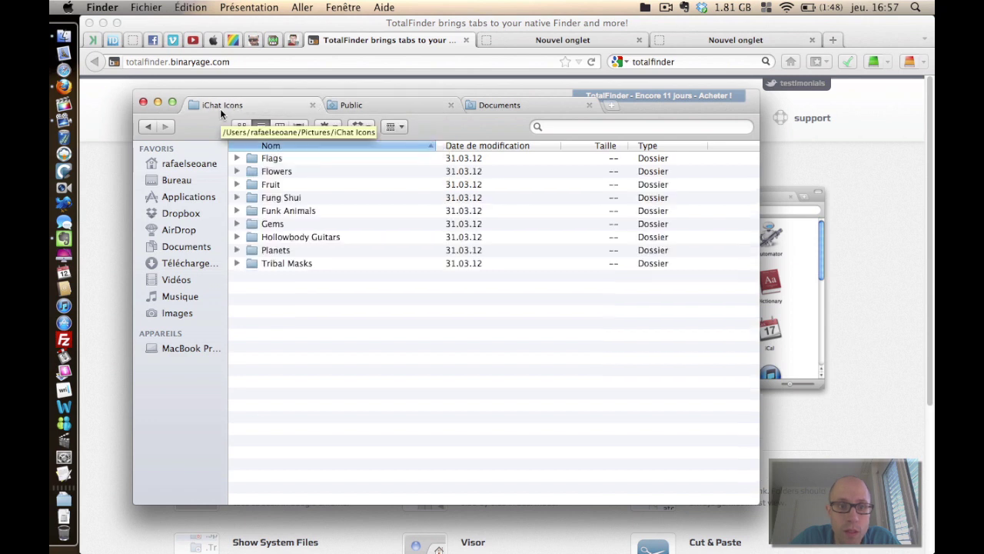
# Toggle dual mode on and off from the iChat Icons tab, and switch to the TotalFinder web page in Firefox.
pyautogui.press('super+u')
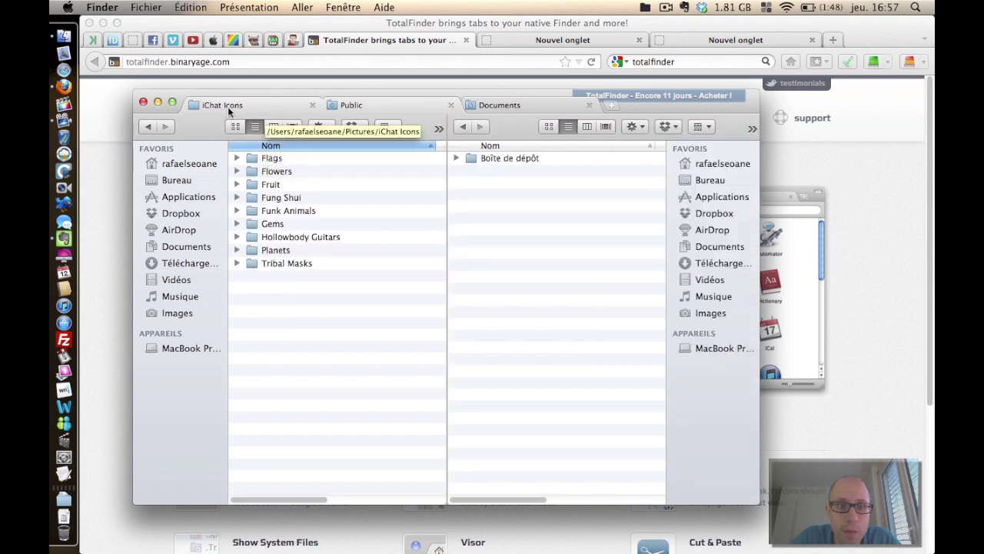
pyautogui.press('super+u')
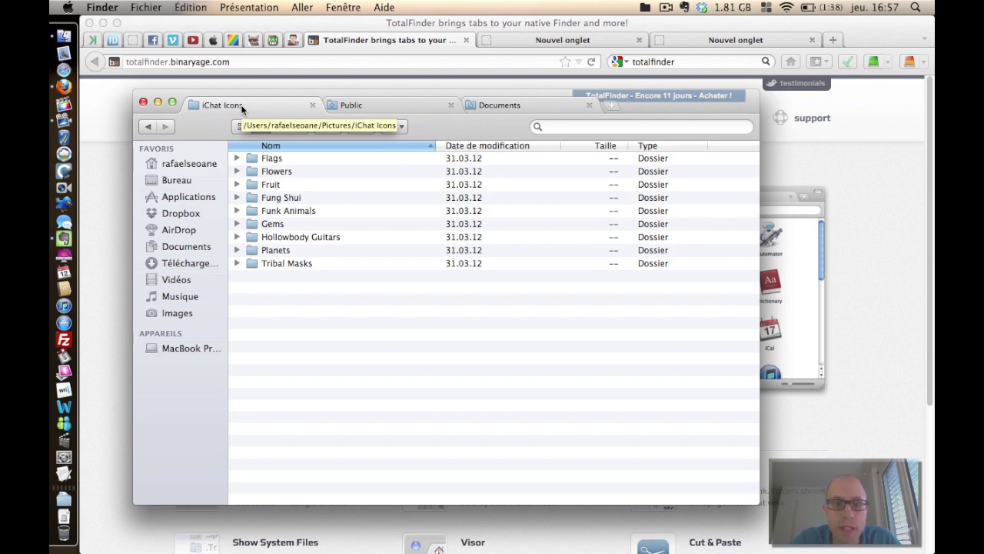
pyautogui.click(859, 172)
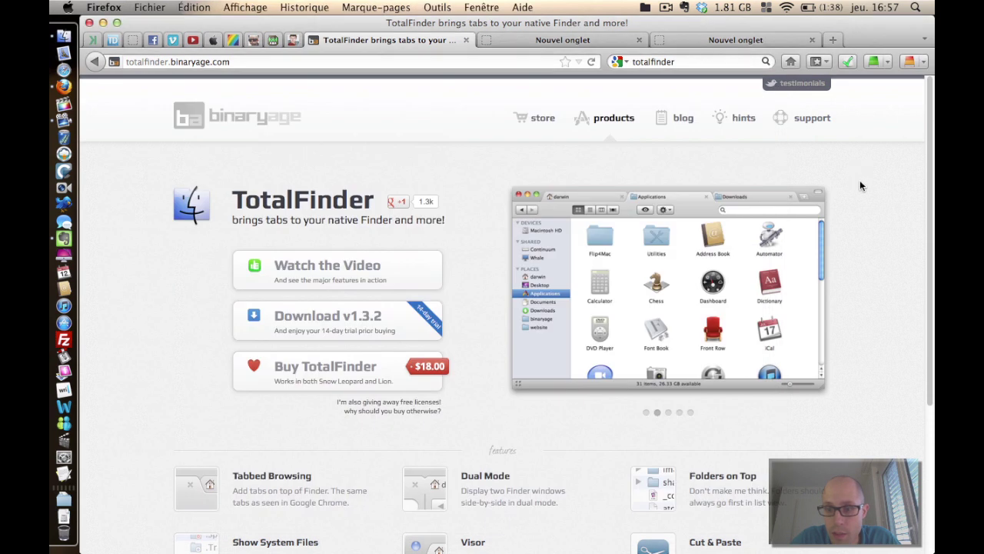